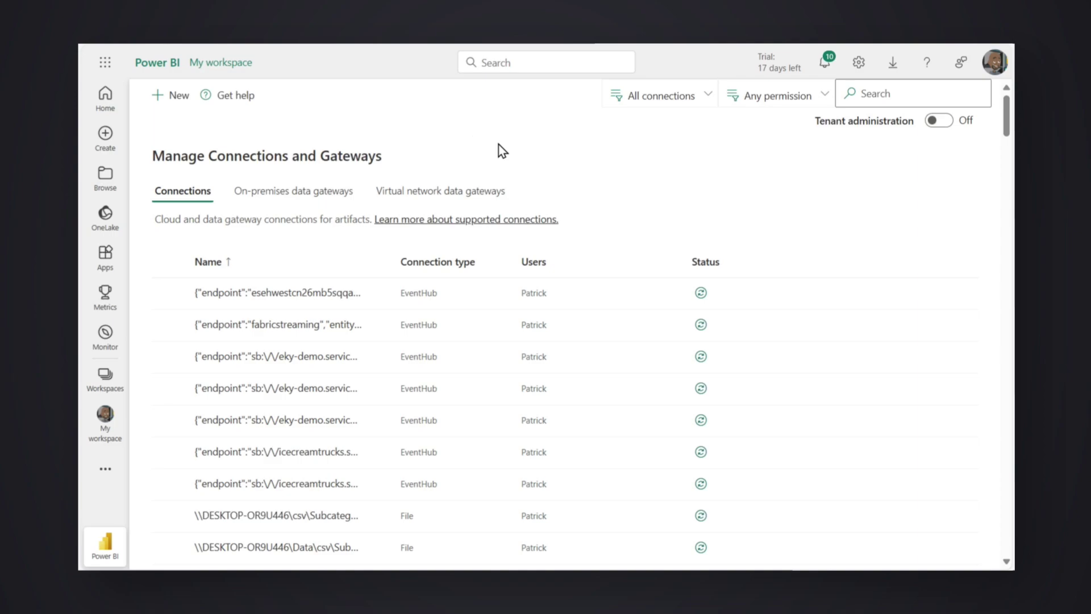
Step: Widen the Connection type column so the full connection type names show
scroll(500, 150, "down", 10)
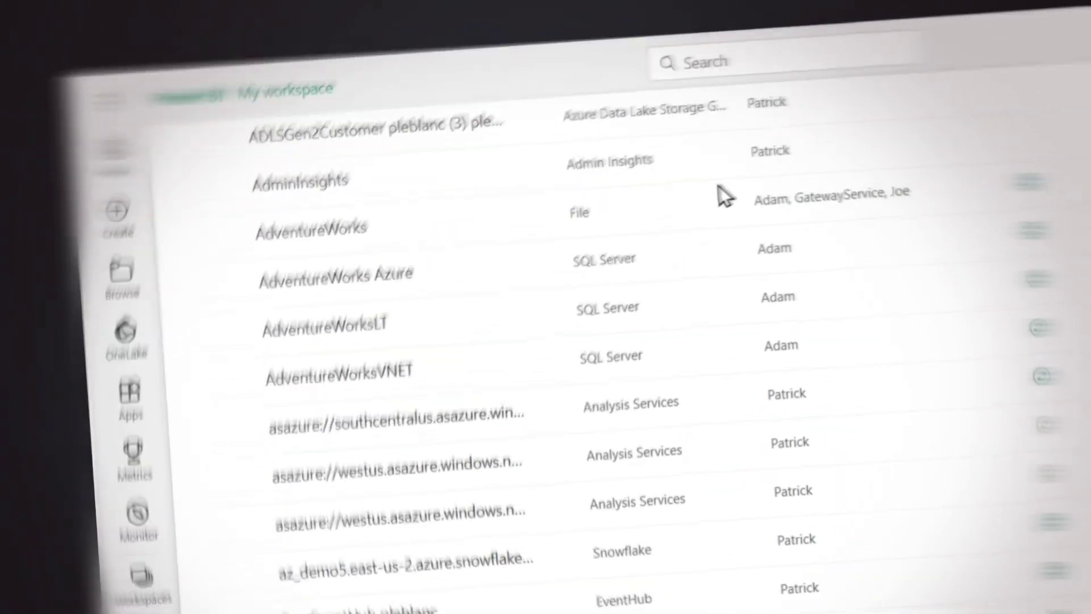
scroll(722, 193, "up", 10)
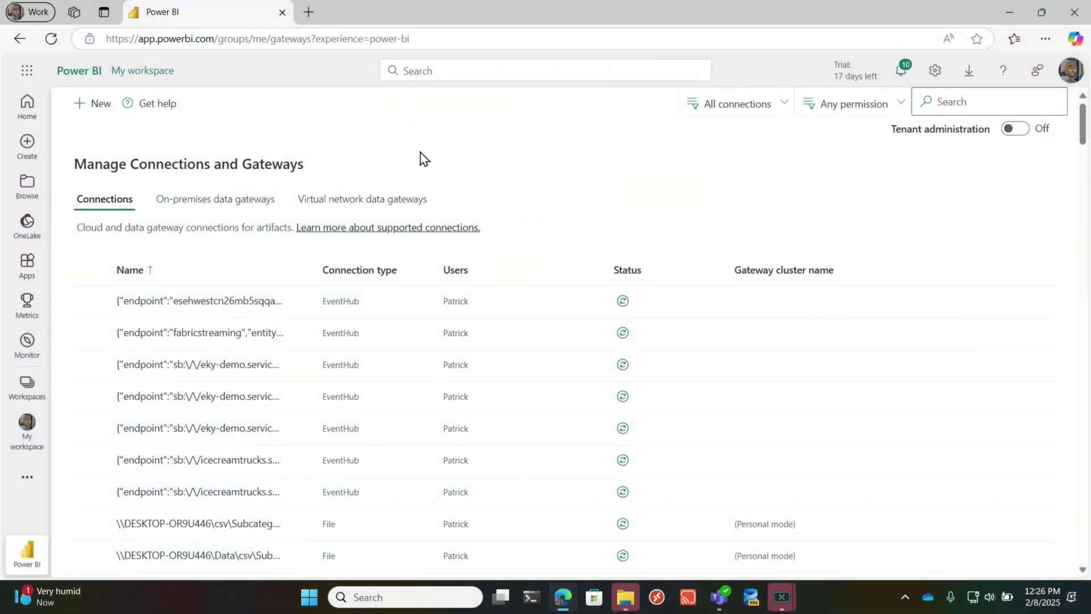
scroll(421, 158, "down", 10)
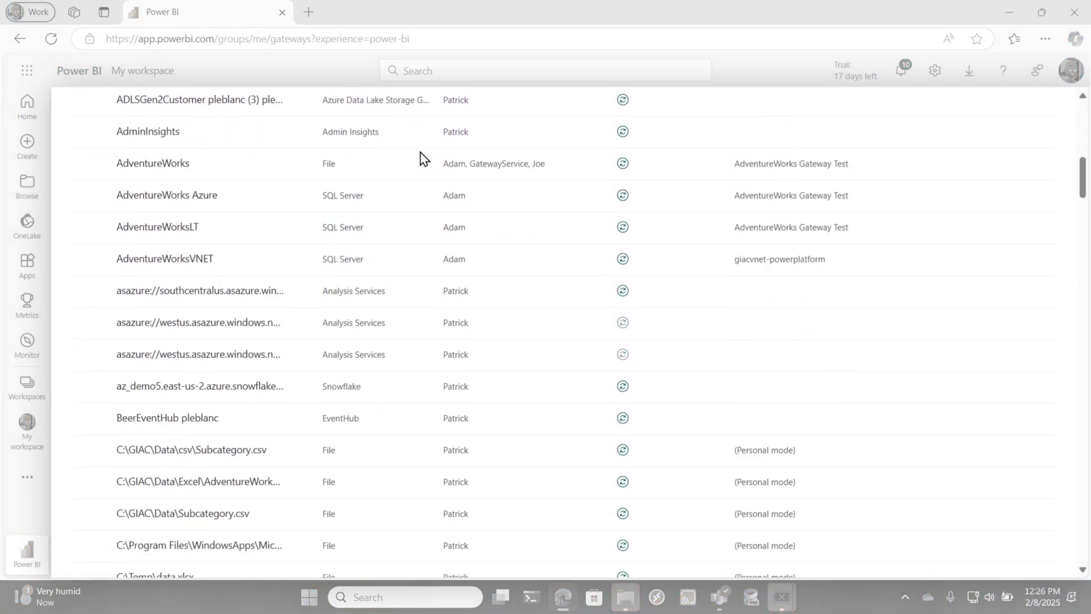
scroll(421, 158, "up", 10)
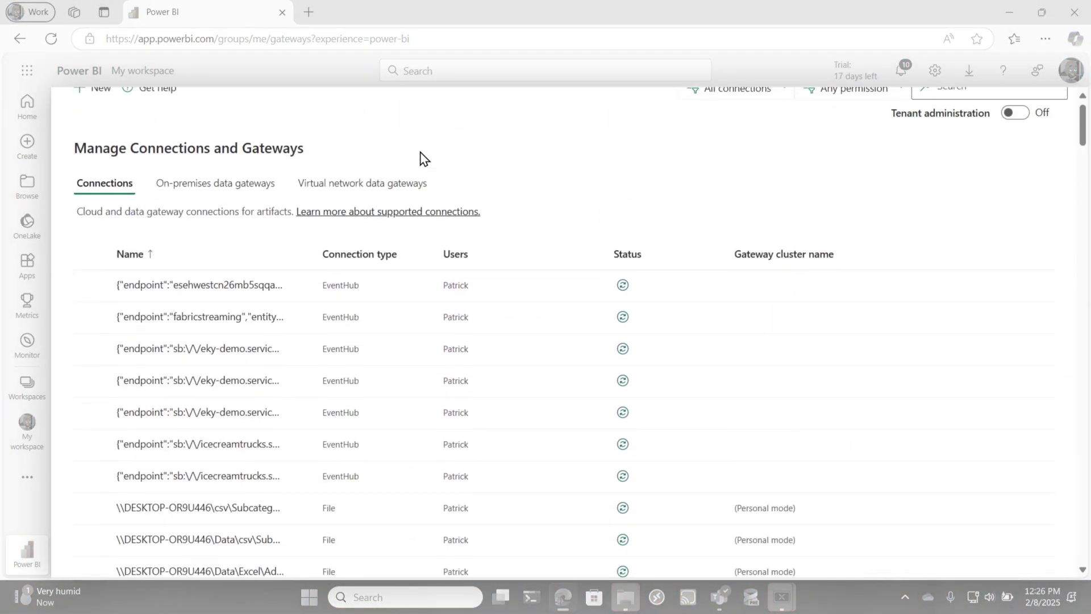
scroll(422, 158, "down", 15)
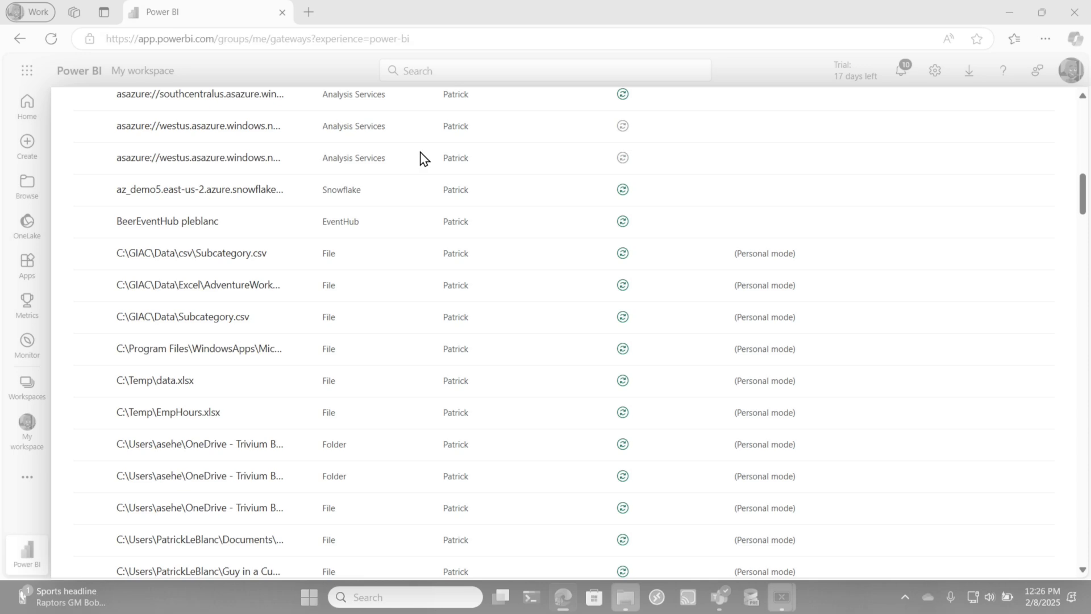
scroll(422, 157, "down", 10)
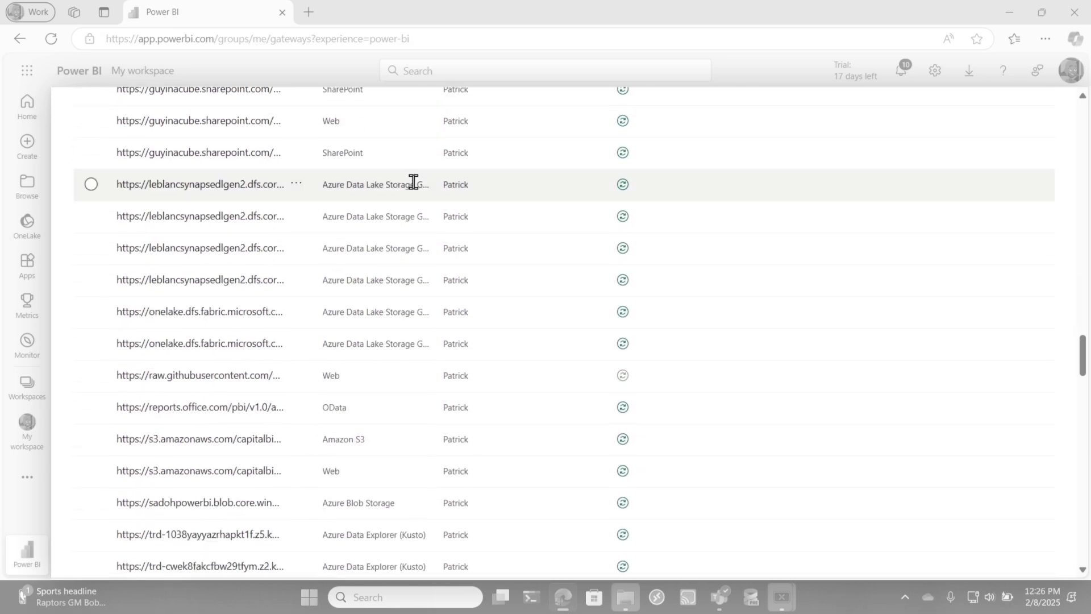
scroll(415, 183, "up", 10)
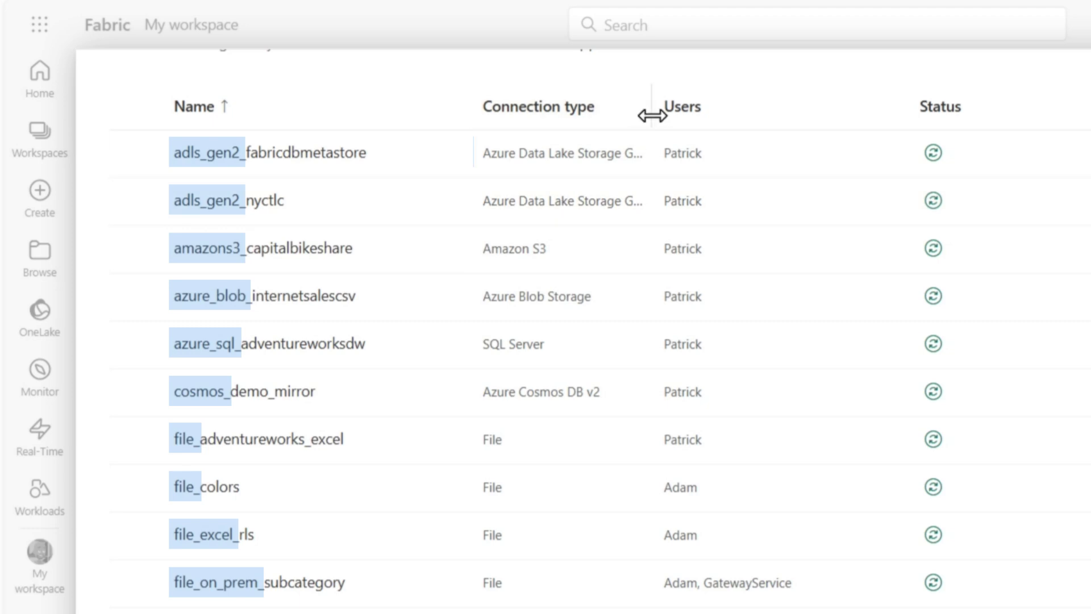
left_click_drag(650, 110, 854, 163)
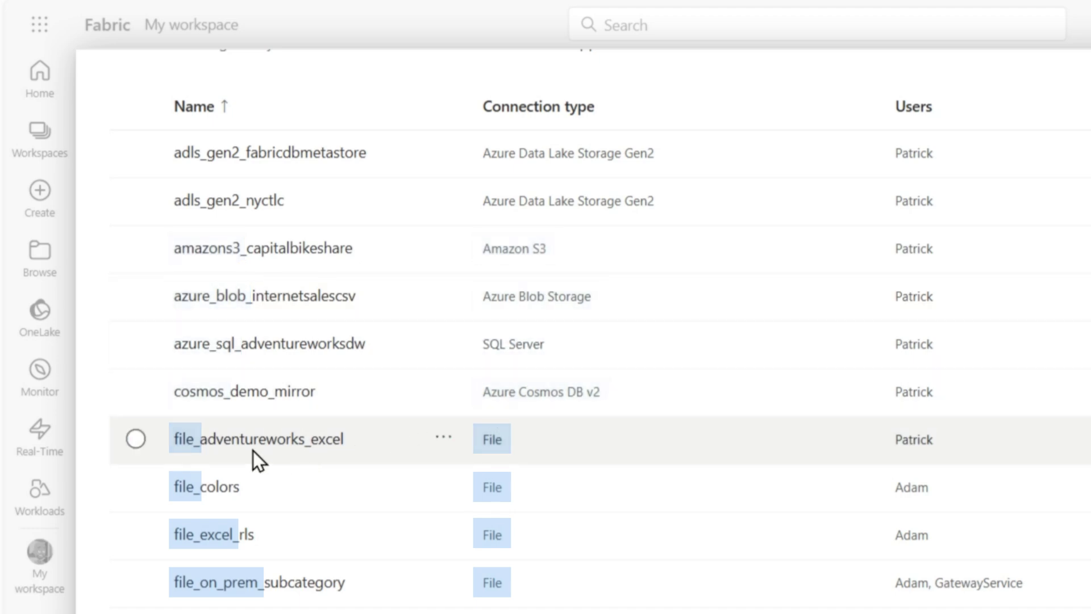
Step: Rename cosmos_demo_mirror to azure_cosmos_demo_mirror in its settings and save
left_click(453, 390)
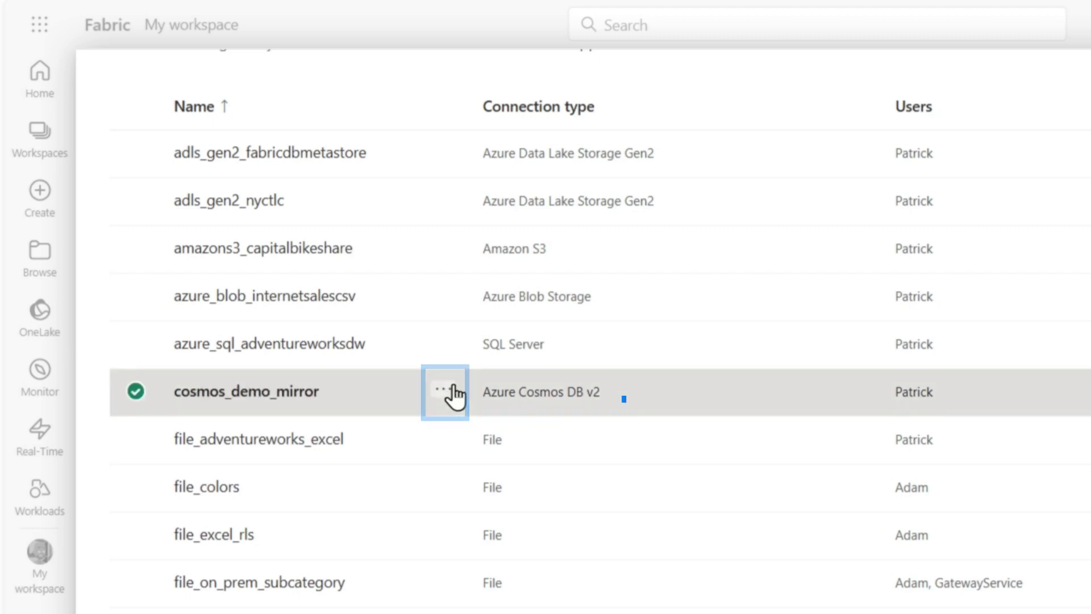
left_click(494, 414)
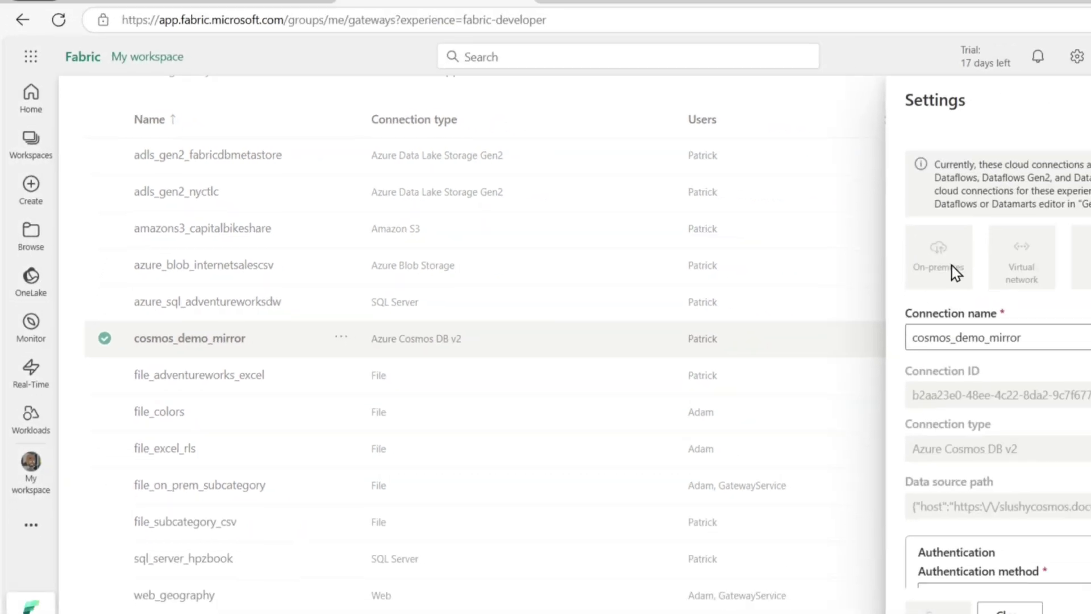
left_click(911, 337)
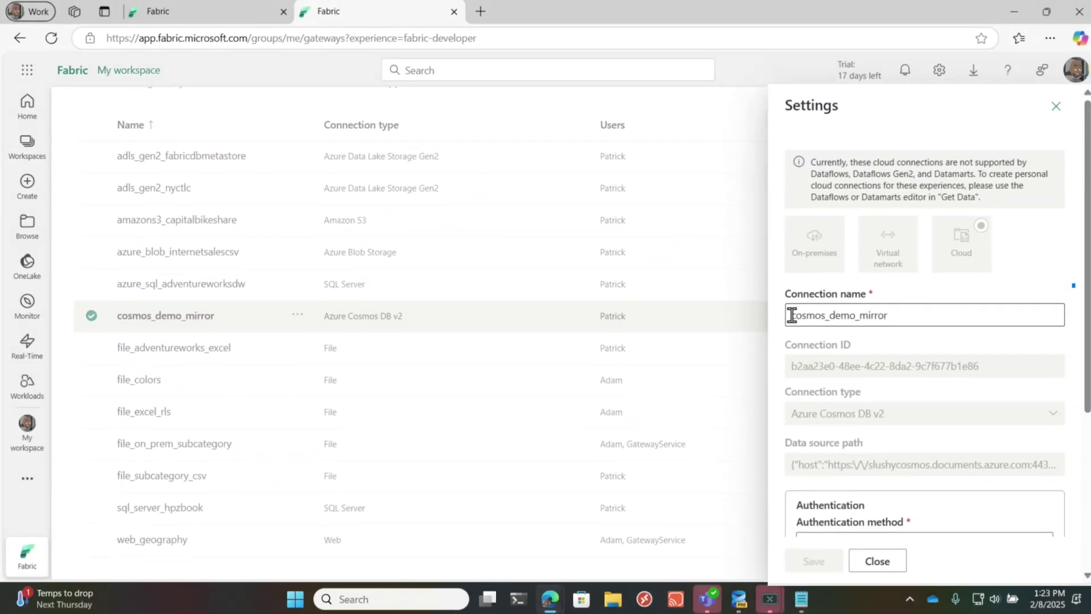
type("azure_")
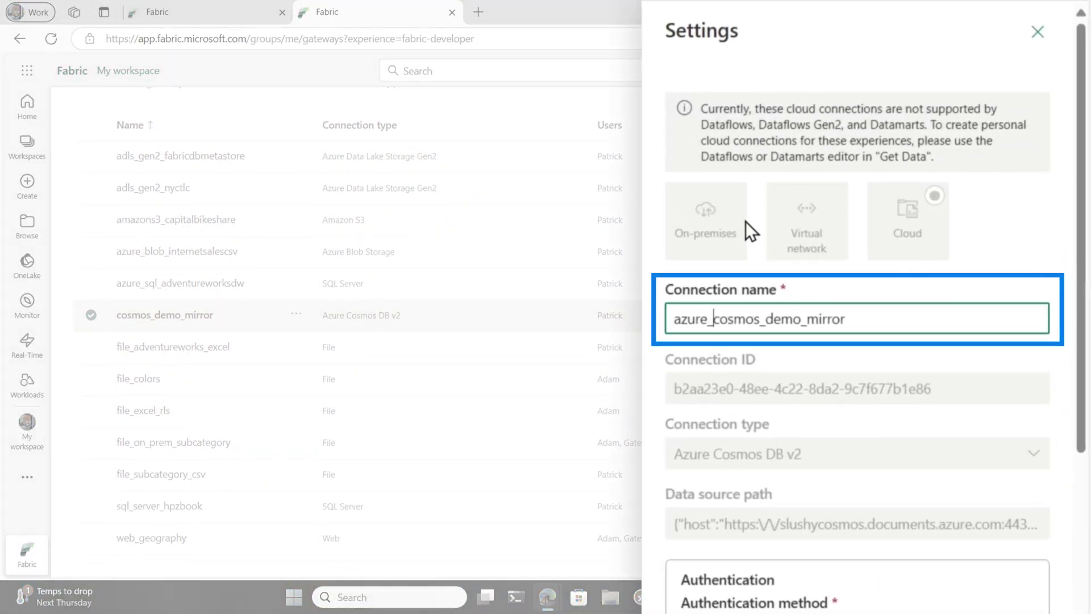
left_click(822, 556)
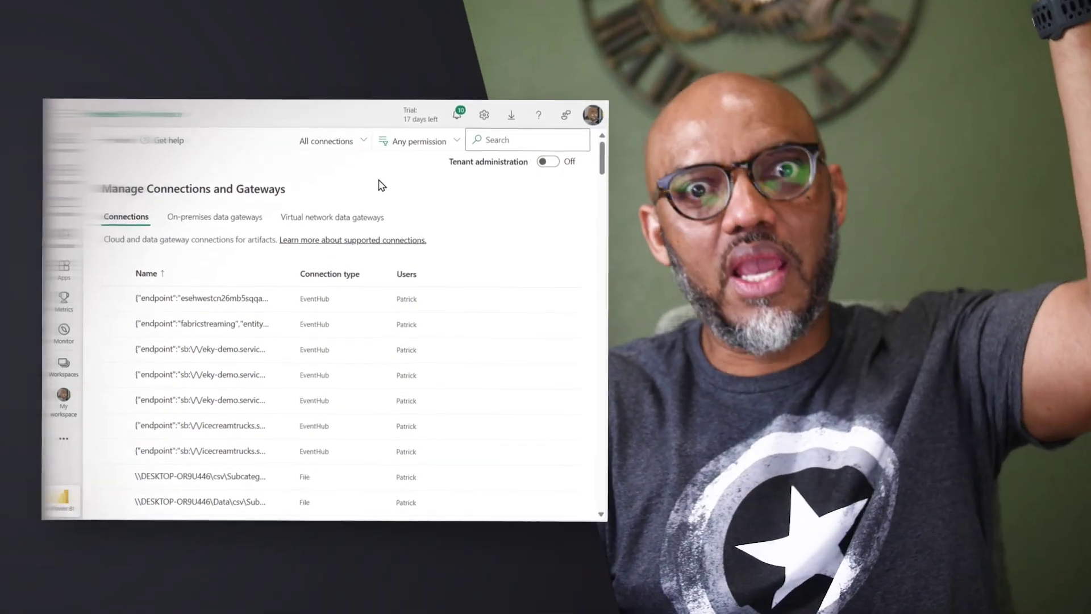
Step: Check azure_cosmos_demo_mirror in the connections list, then go to the Fabric Home tab
scroll(380, 162, "down", 2)
scroll(380, 185, "down", 10)
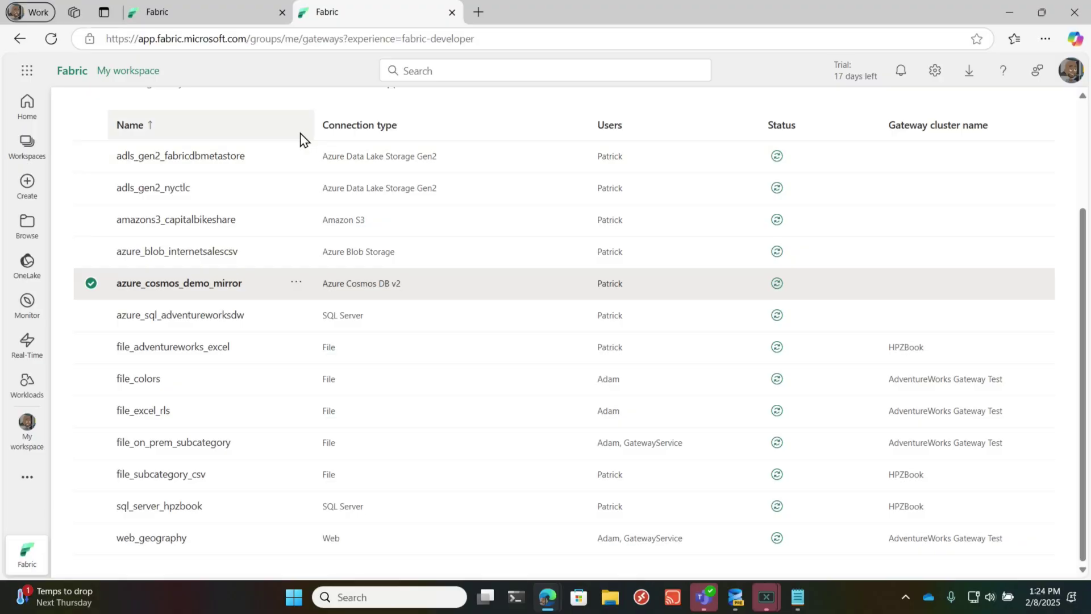
left_click(200, 22)
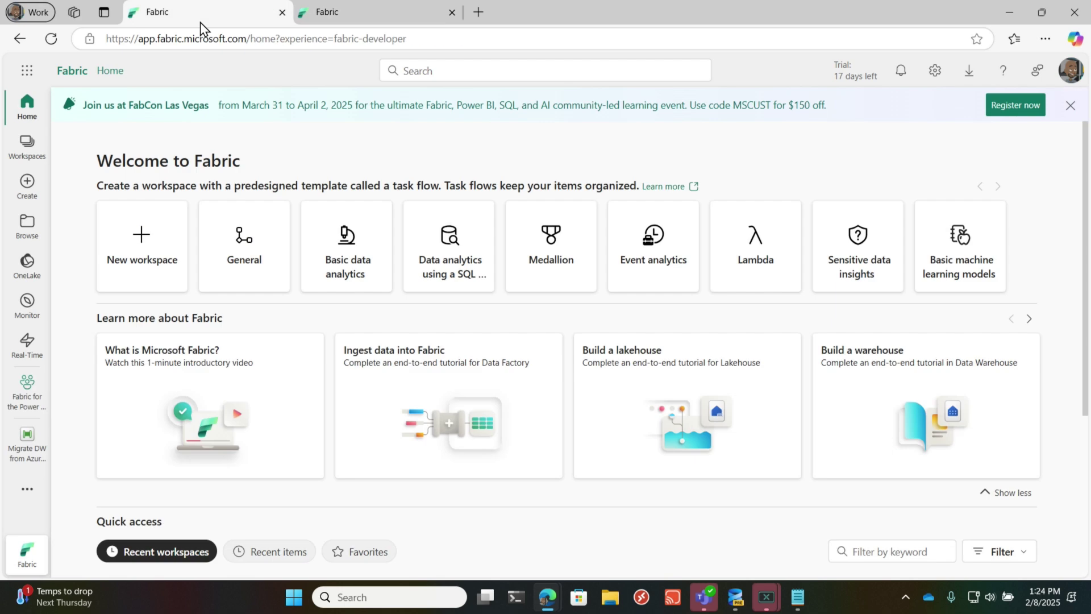
Step: In Migrate DW from Azure to Fabric, start Copy data from Azure SQL with Organizational account
left_click(31, 414)
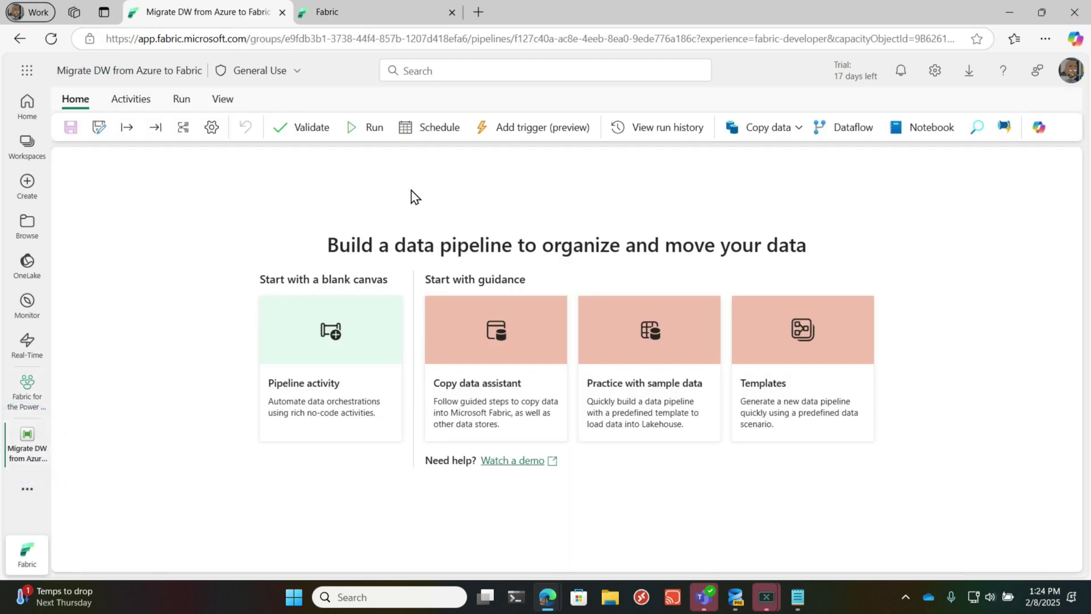
left_click(494, 361)
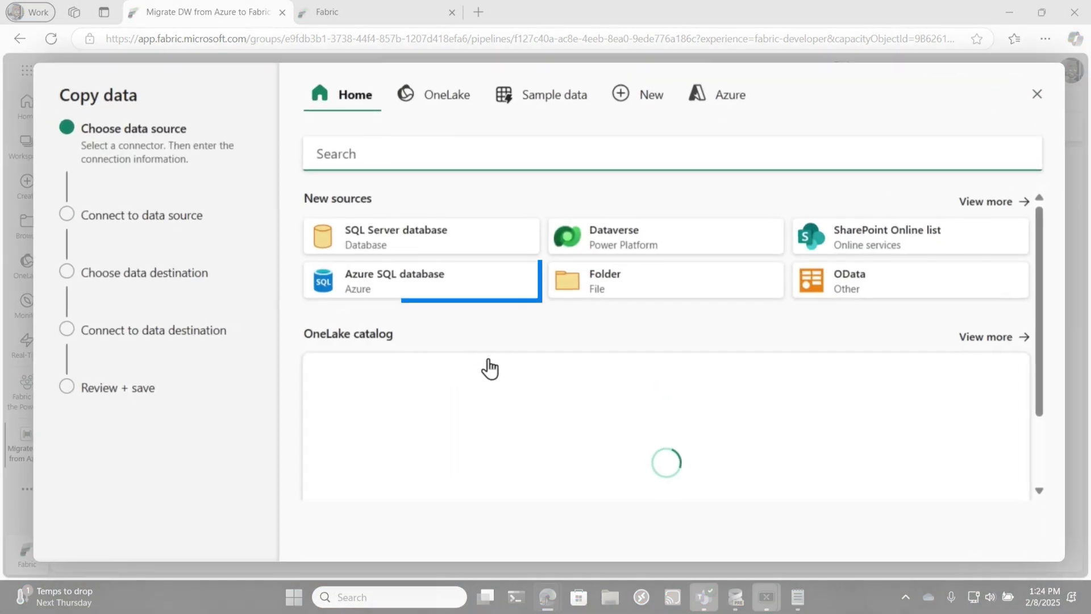
left_click(444, 290)
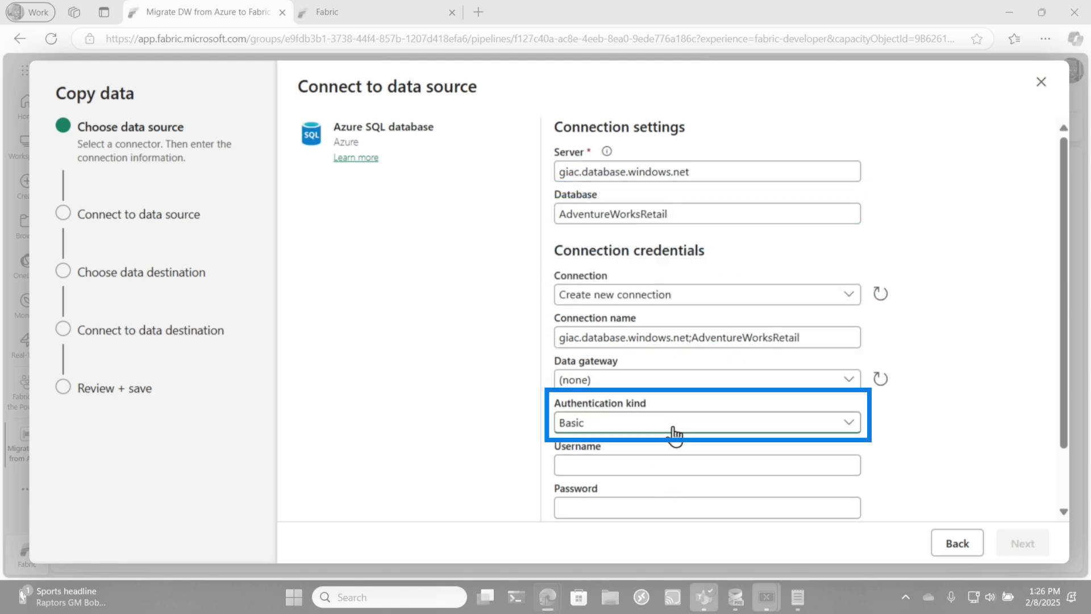
left_click(651, 467)
scroll(1038, 398, "down", 3)
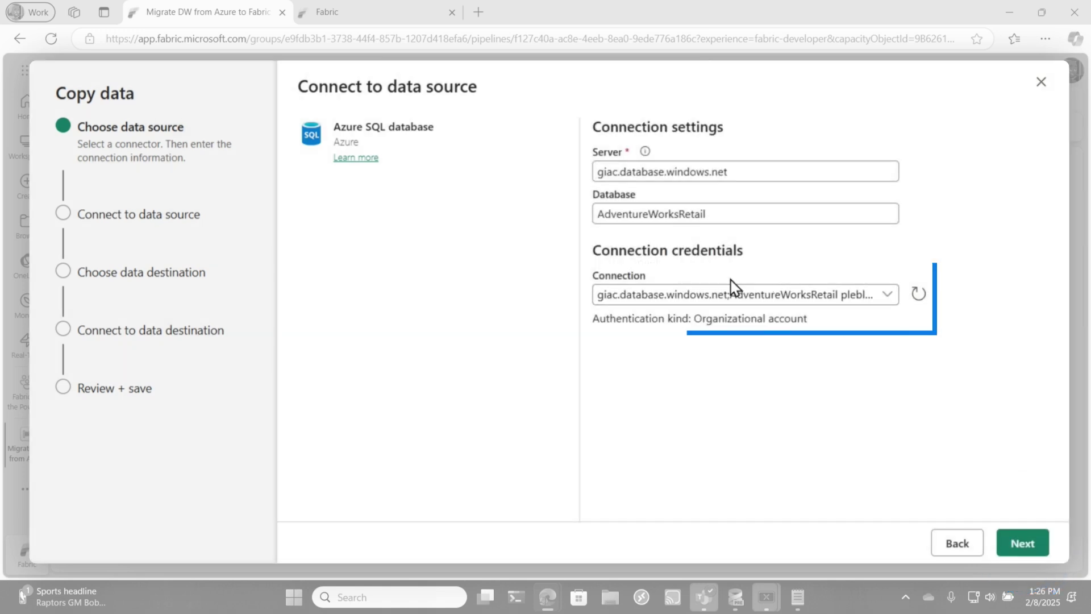
left_click(784, 301)
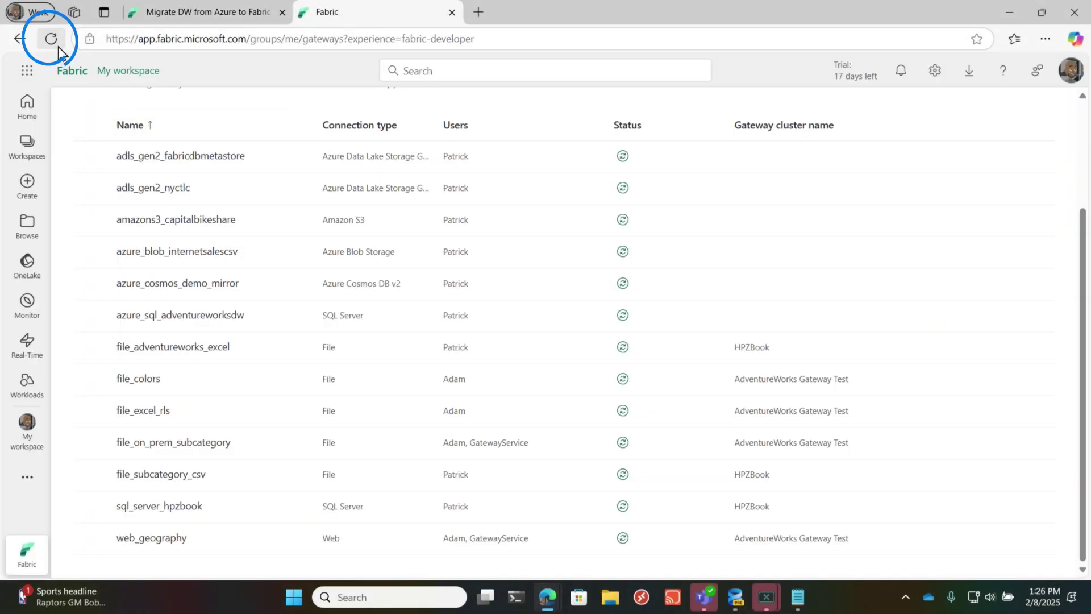
Step: View the auto-named giac connection's settings in the connections list, closing them unchanged
left_click(58, 46)
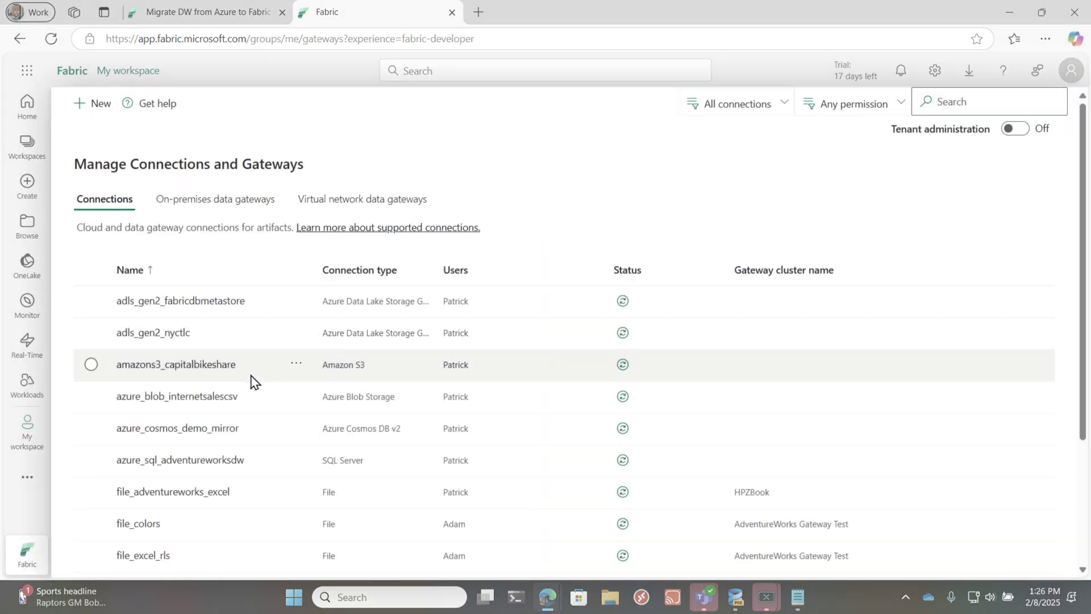
scroll(255, 392, "down", 3)
left_click(173, 473)
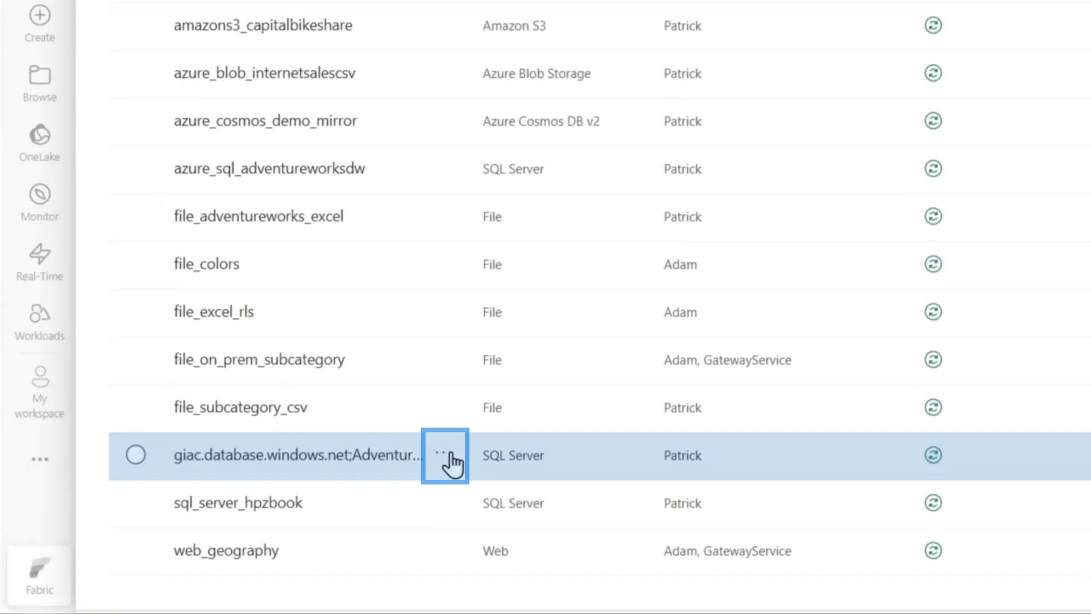
left_click(301, 473)
left_click(491, 481)
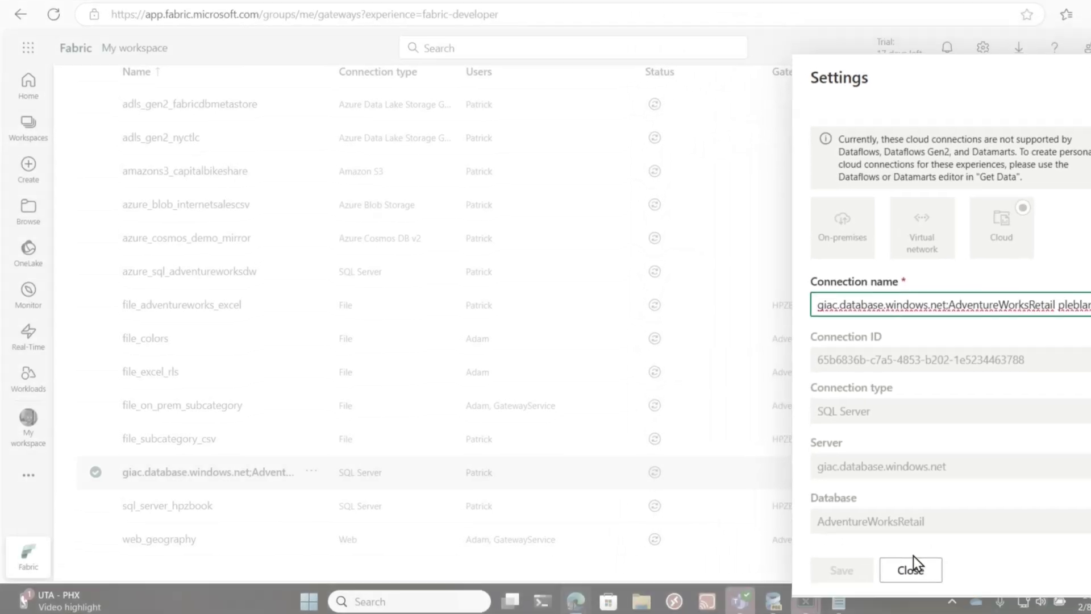
left_click(909, 562)
Step: Remove the giac connection and confirm the deletion
left_click(443, 453)
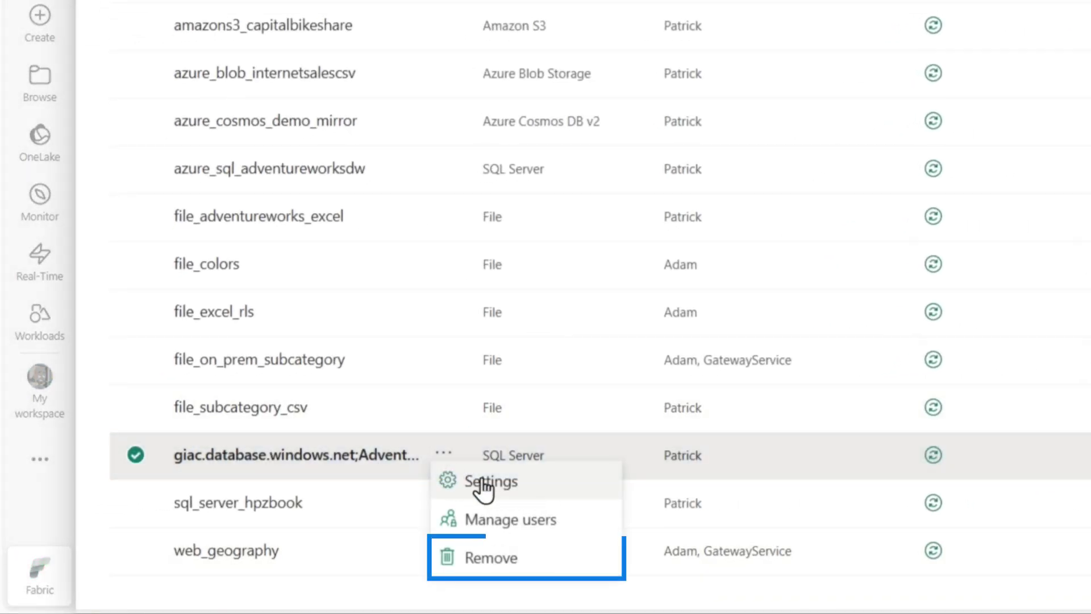
left_click(497, 560)
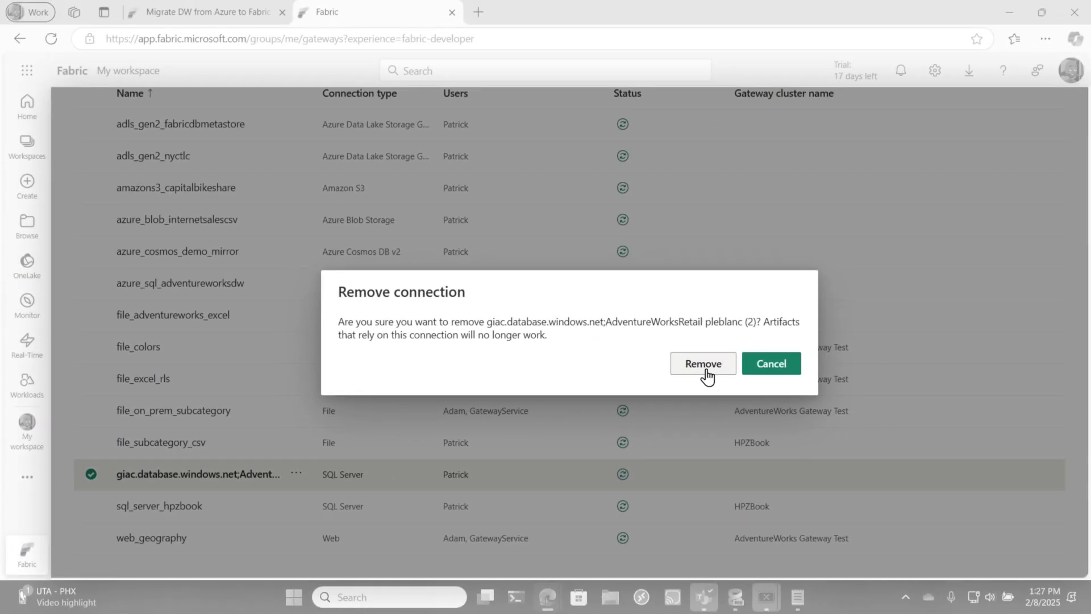
left_click(946, 312)
Step: Reselect Azure SQL database as the source and enter server giac.database.windows.net
left_click(202, 12)
left_click(885, 508)
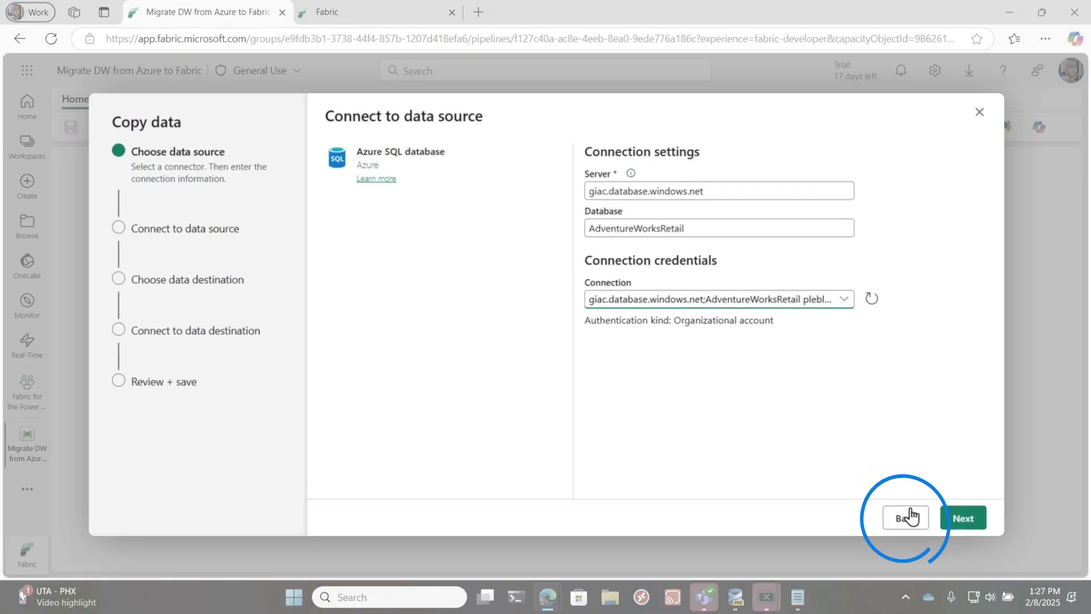
left_click(429, 267)
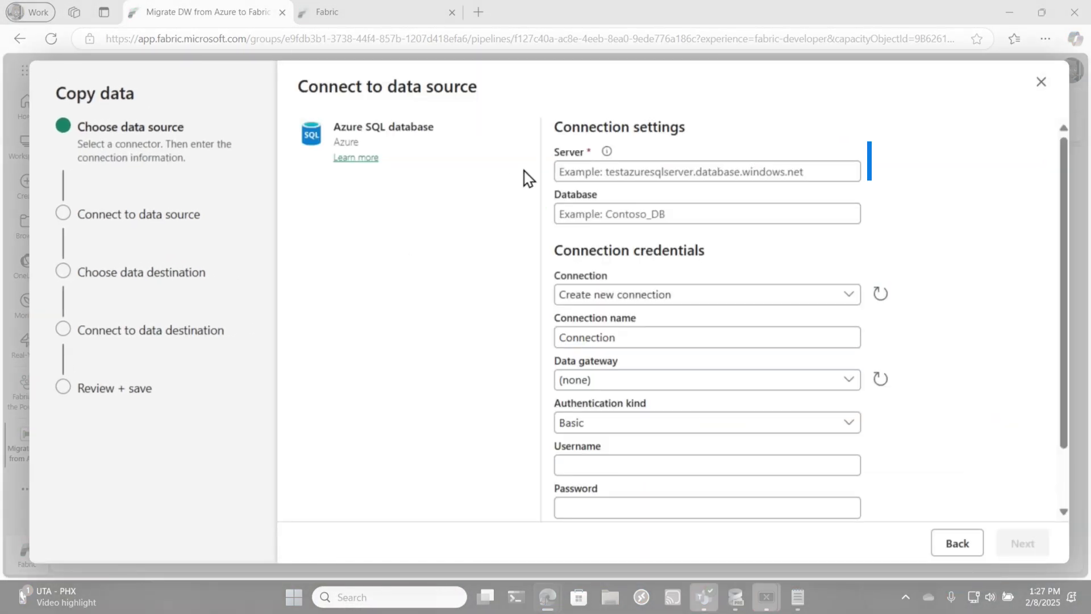
left_click(610, 168)
type("giac.dabas")
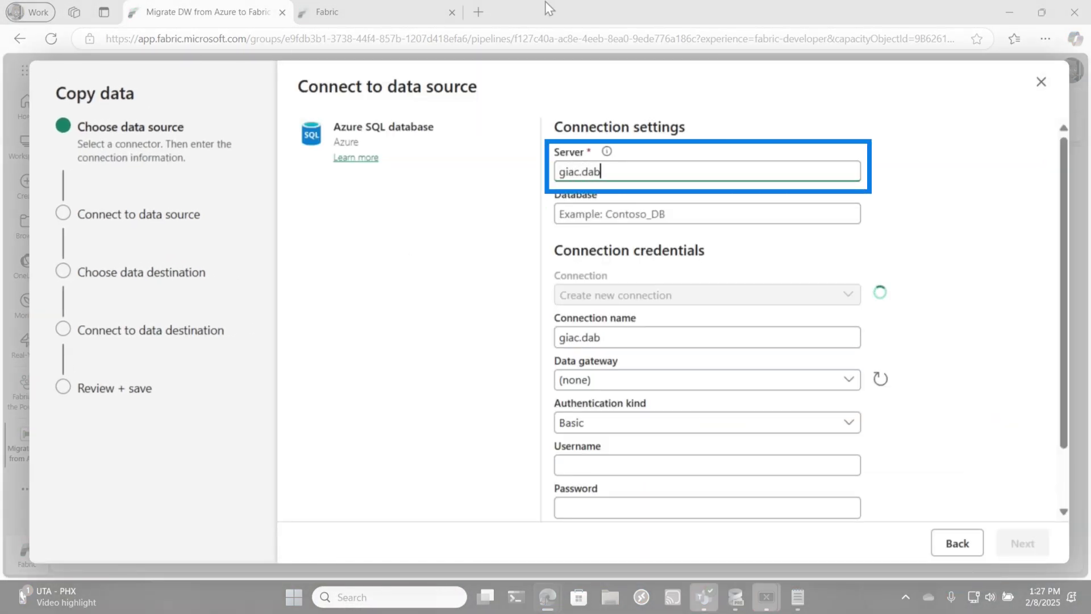
key("BackSpace")
key("BackSpace")
key("BackSpace")
type("tabase.windows.net")
key("Tab")
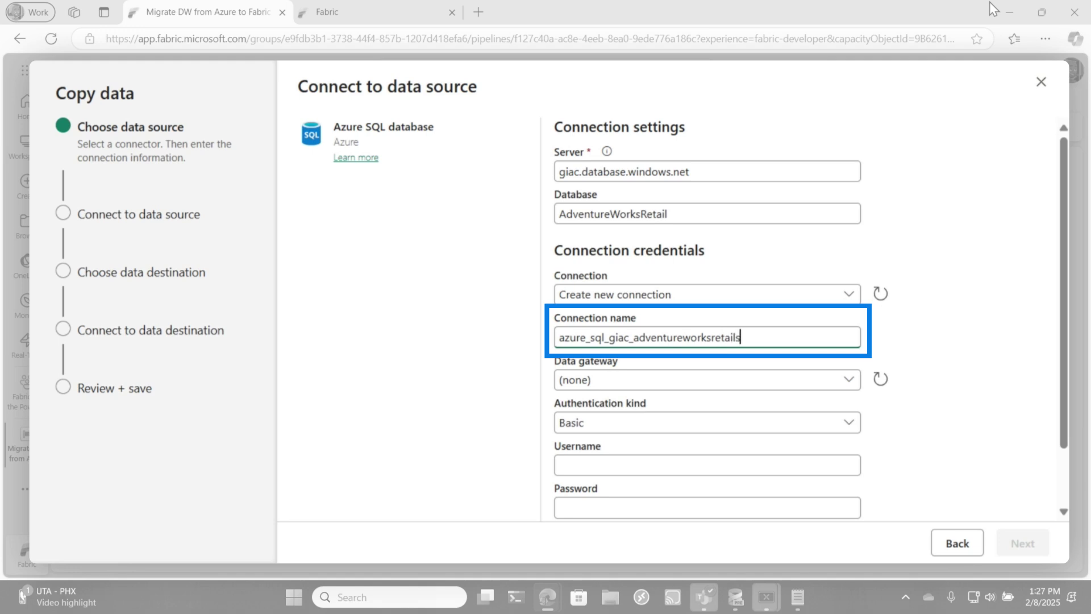
Step: Set Organizational account authentication and bring up the managed connections list
left_click(678, 433)
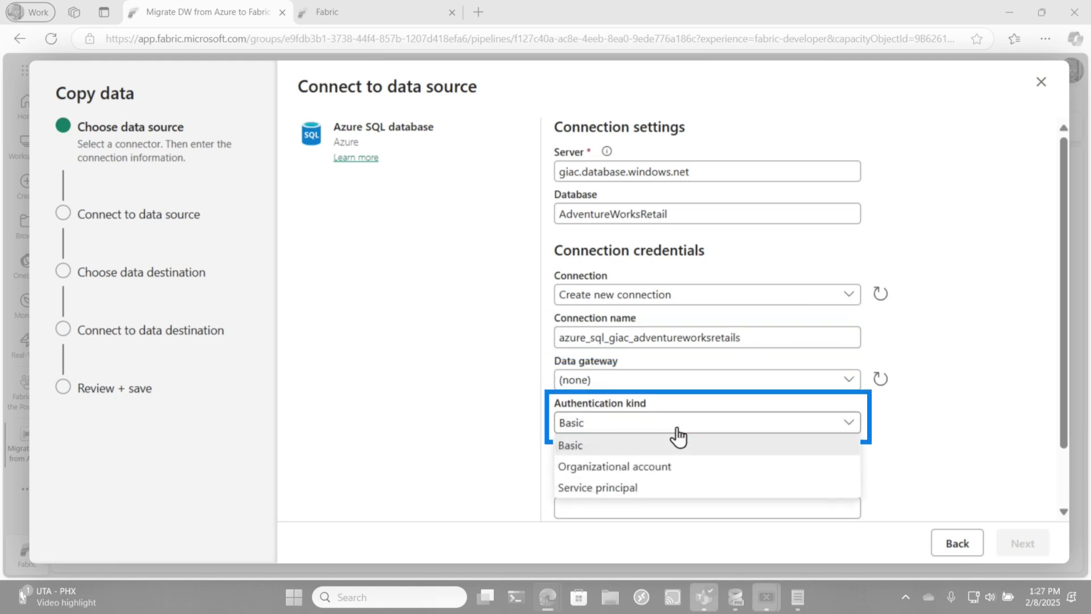
left_click(657, 468)
scroll(1045, 494, "down", 2)
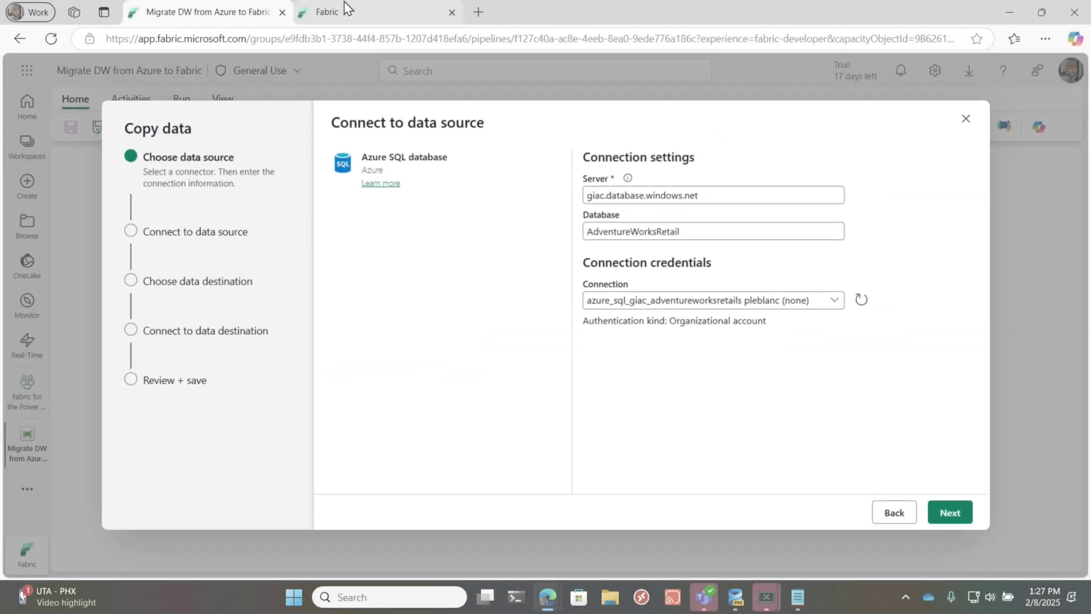
left_click(346, 7)
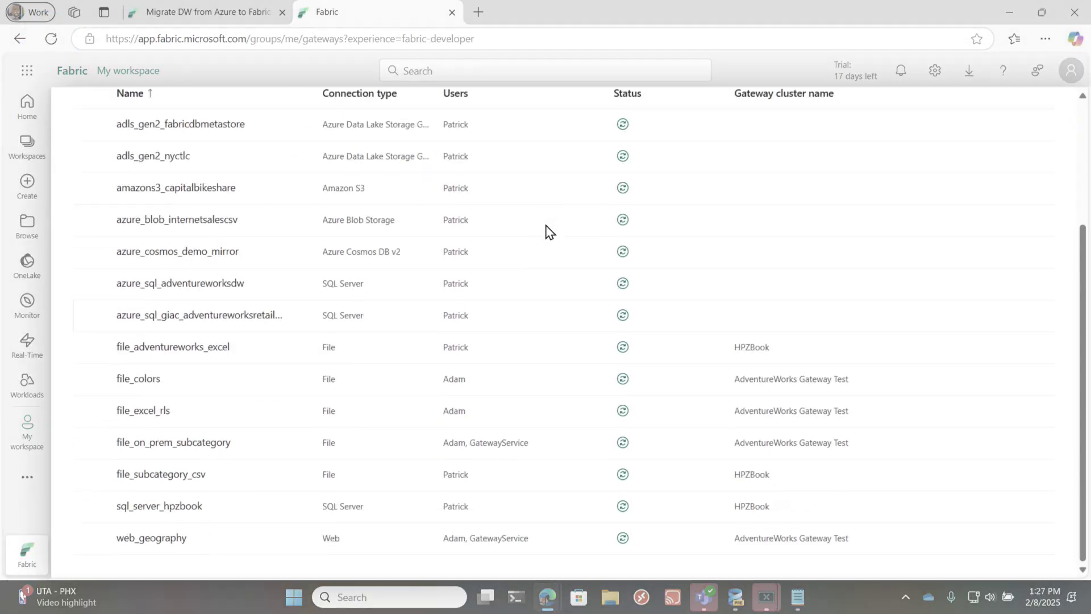
Step: Widen the Name column and rename the new giac connection to azure_sql_giac_adventureworksretails
left_click_drag(314, 104, 432, 105)
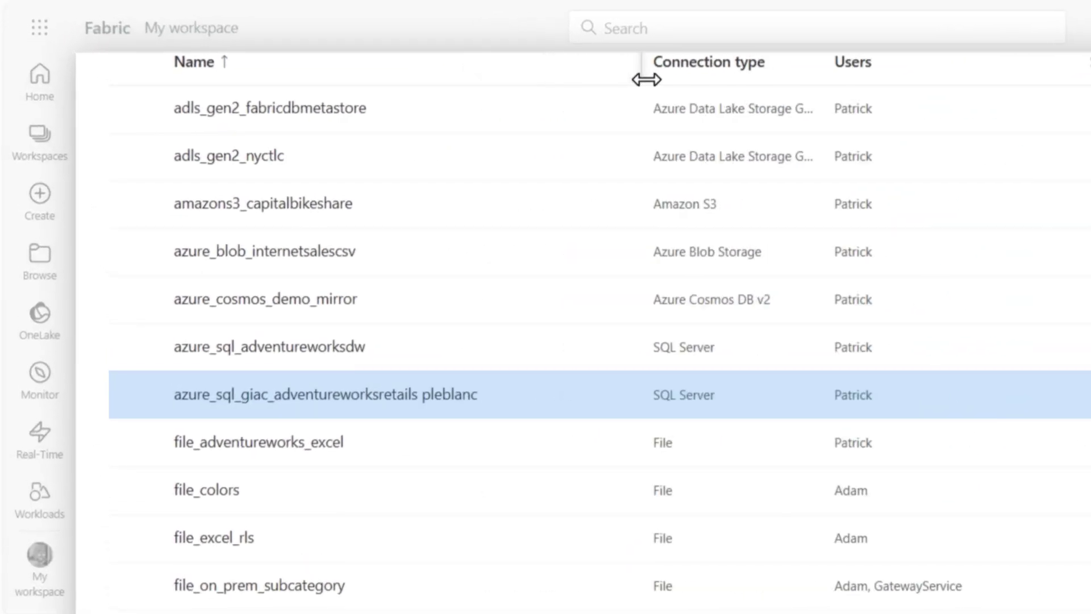
left_click_drag(645, 80, 649, 79)
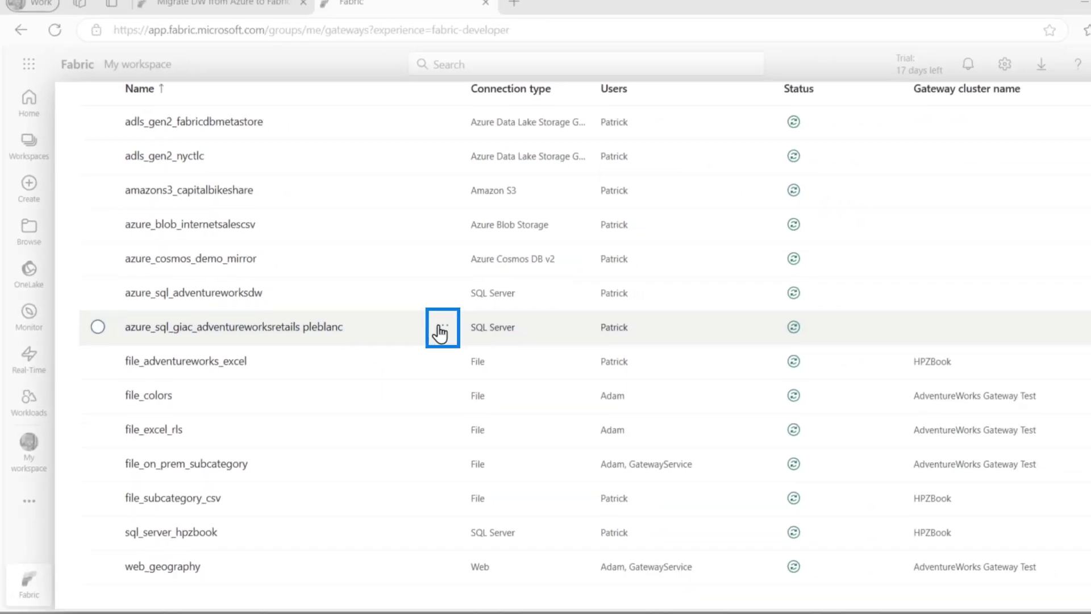
left_click(441, 328)
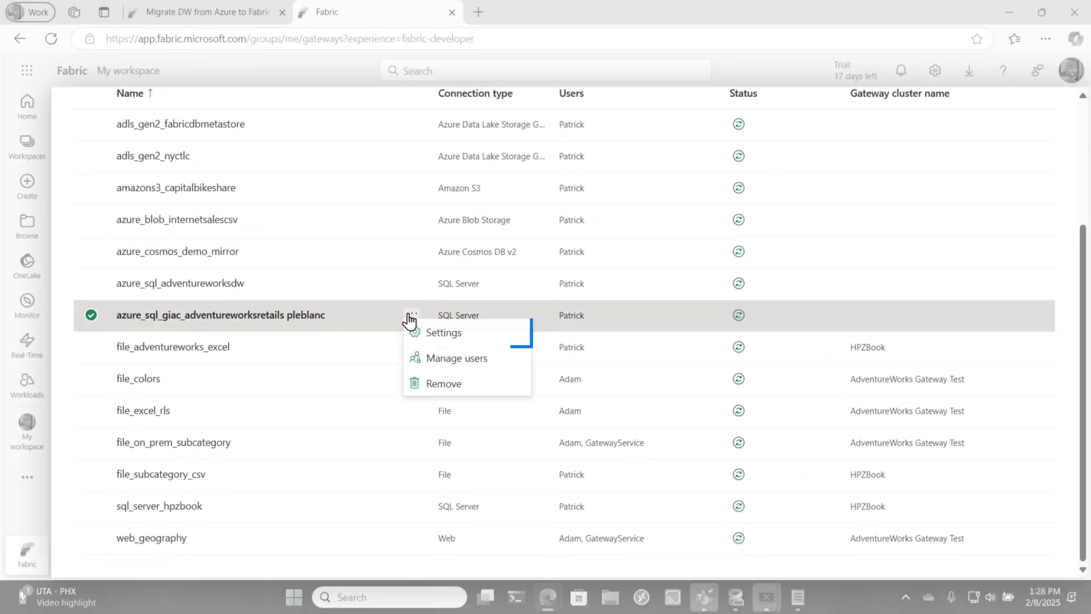
left_click(463, 345)
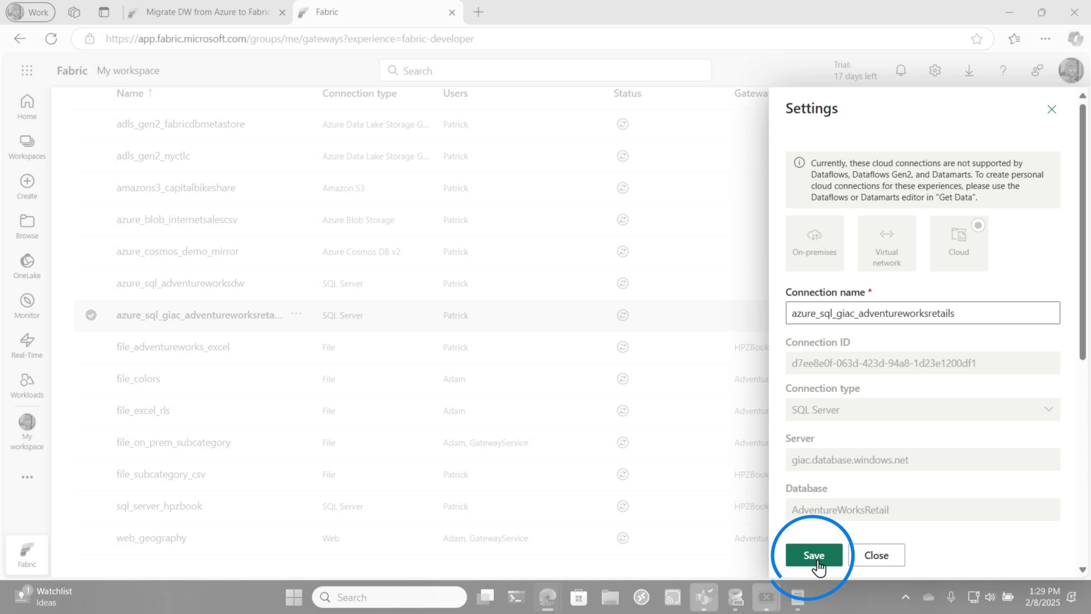
left_click(818, 563)
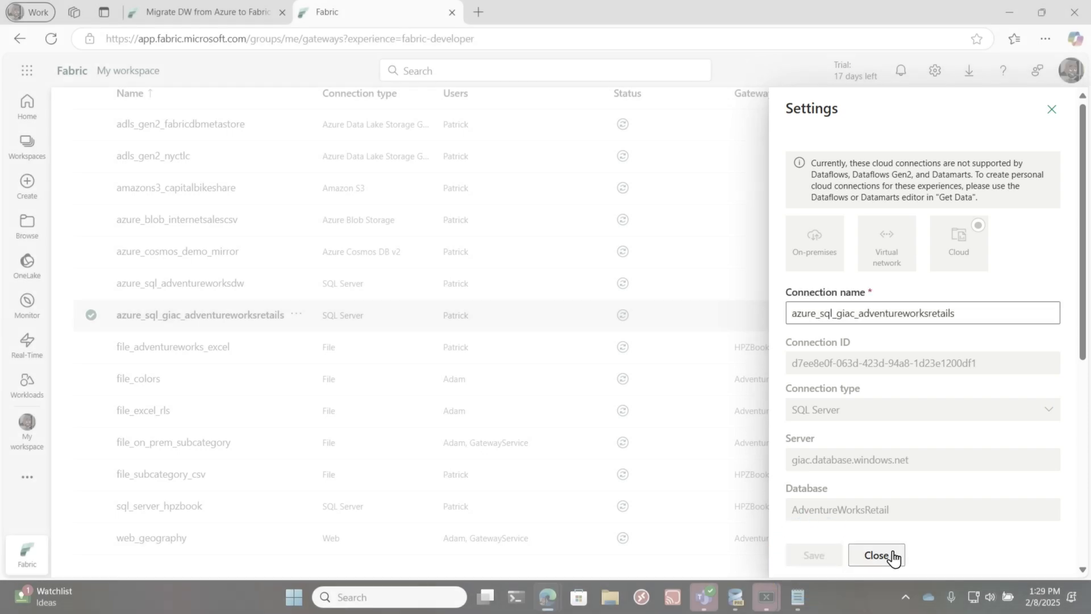
left_click(892, 555)
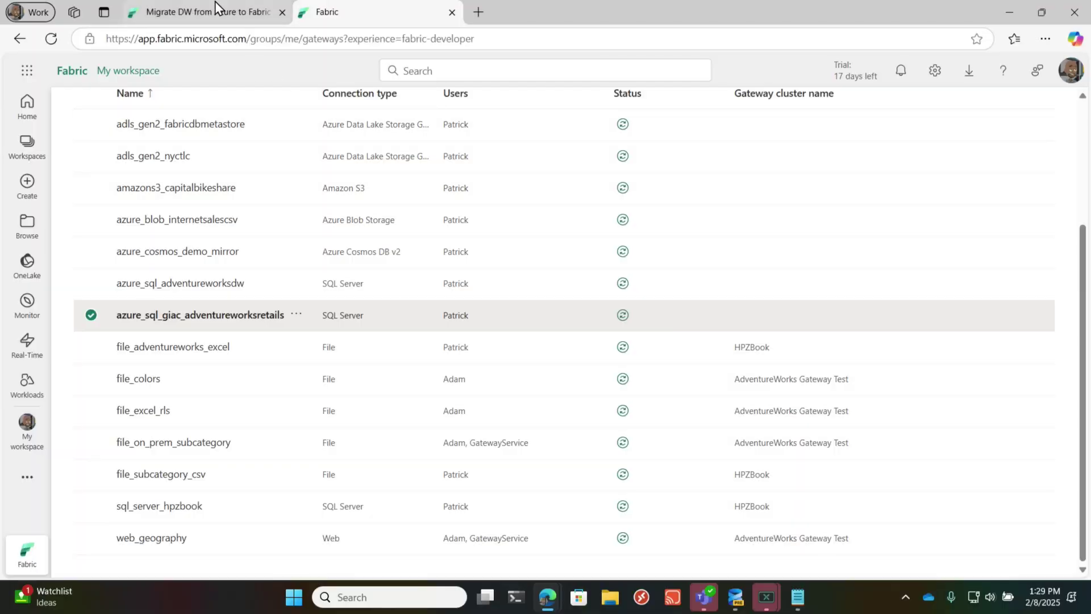
left_click(216, 5)
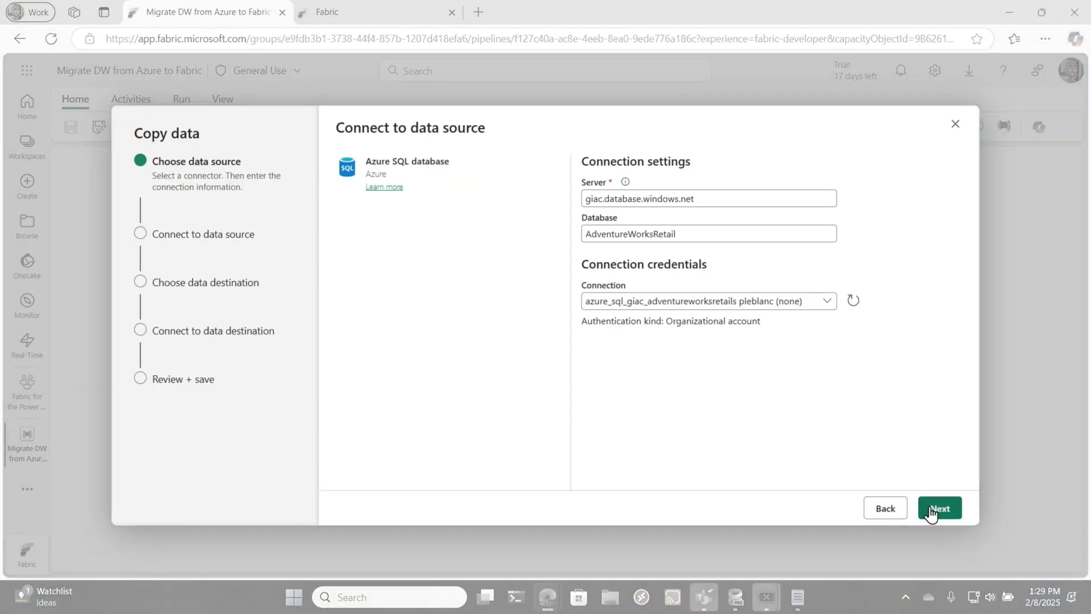
Step: Cancel and restart the Copy data assistant, then search data sources for 'a'
left_click(954, 124)
left_click(515, 367)
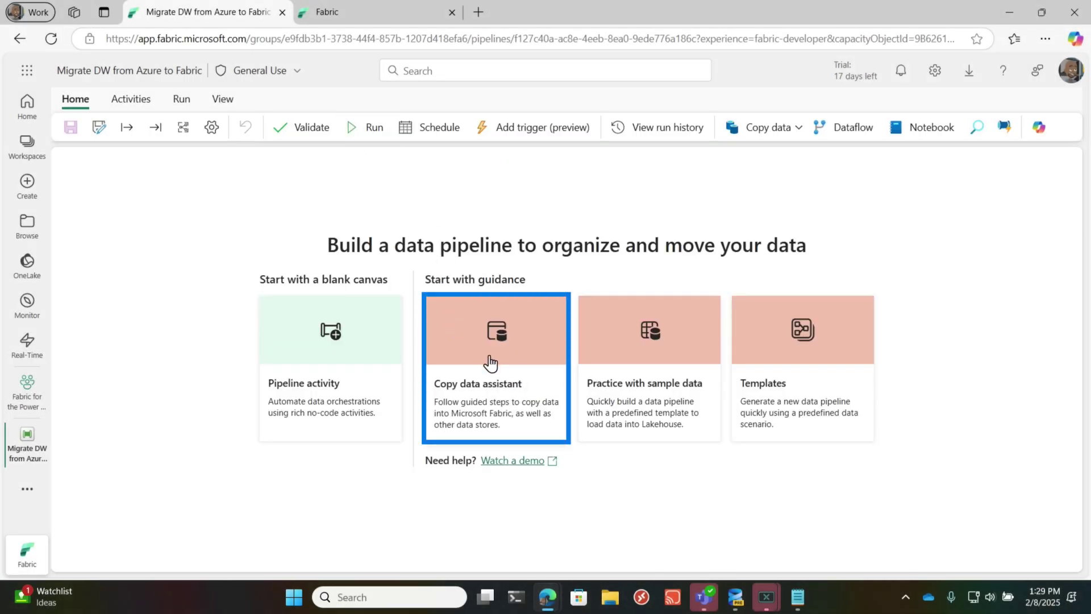
left_click(490, 362)
left_click(393, 161)
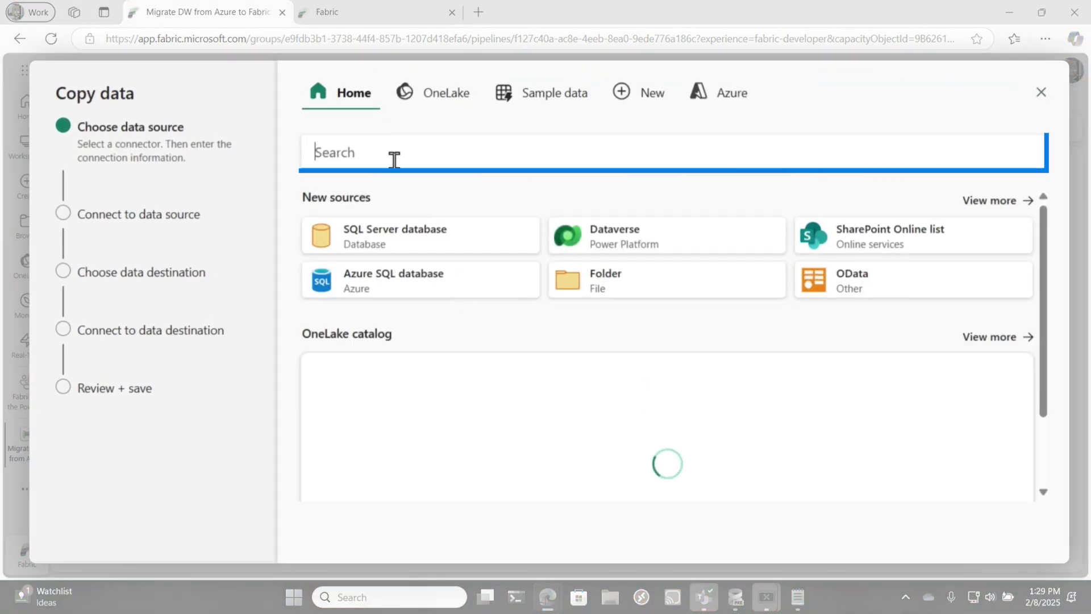
type("azure")
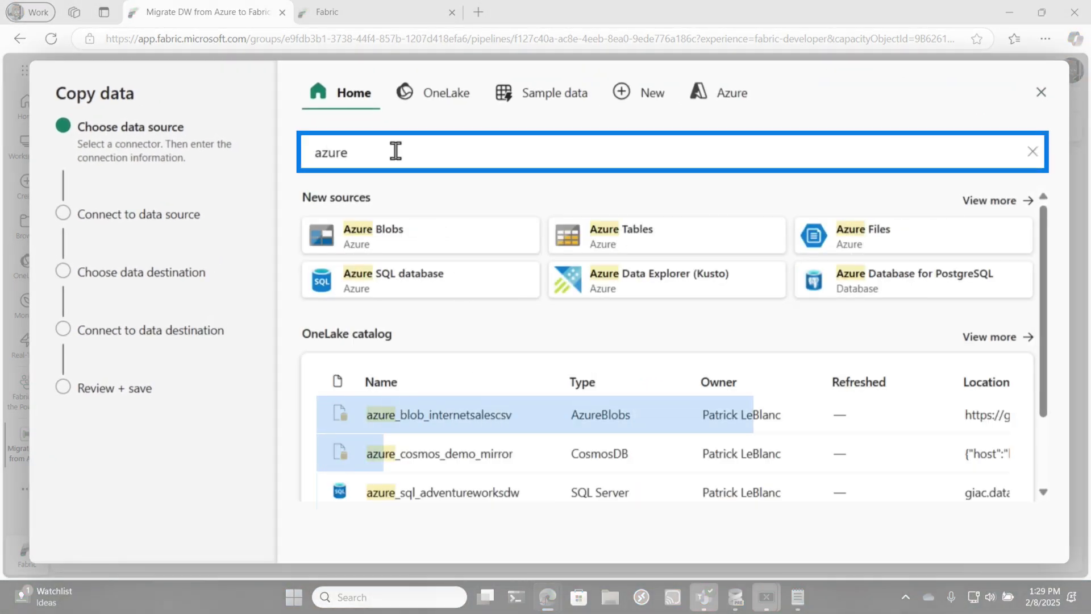
scroll(548, 424, "down", 2)
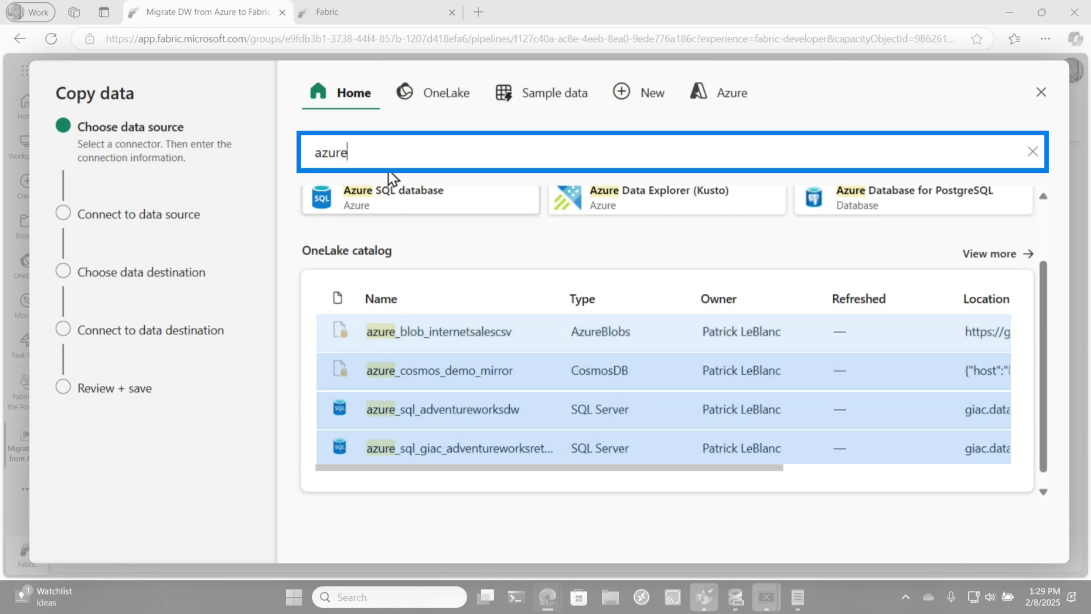
Step: Search the sources for 'fazon' and then 'azure', then cancel the wizard
key("ctrl+a")
type("f")
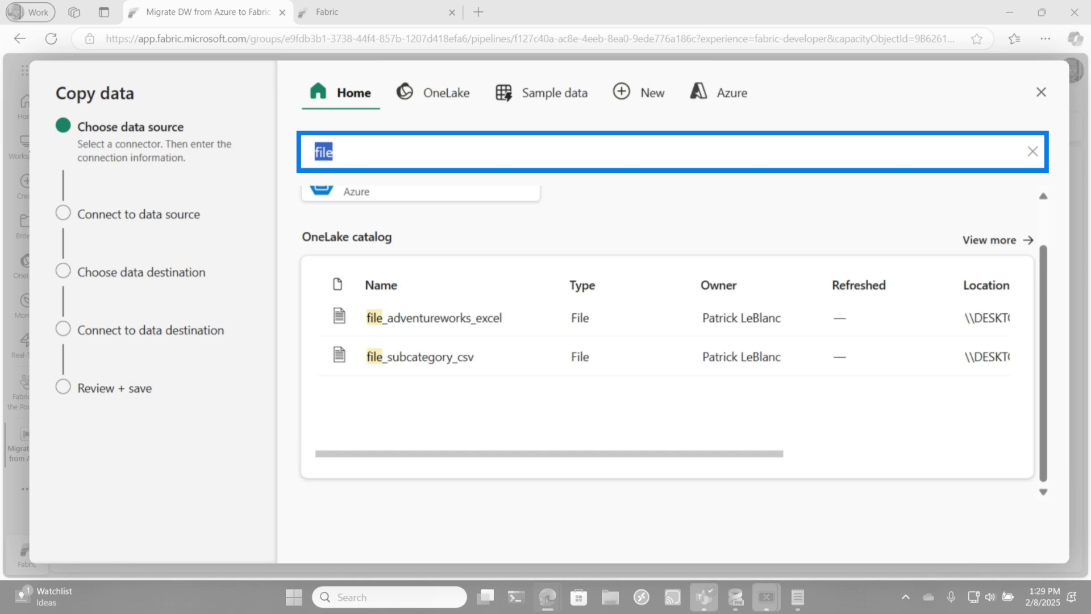
type("azon")
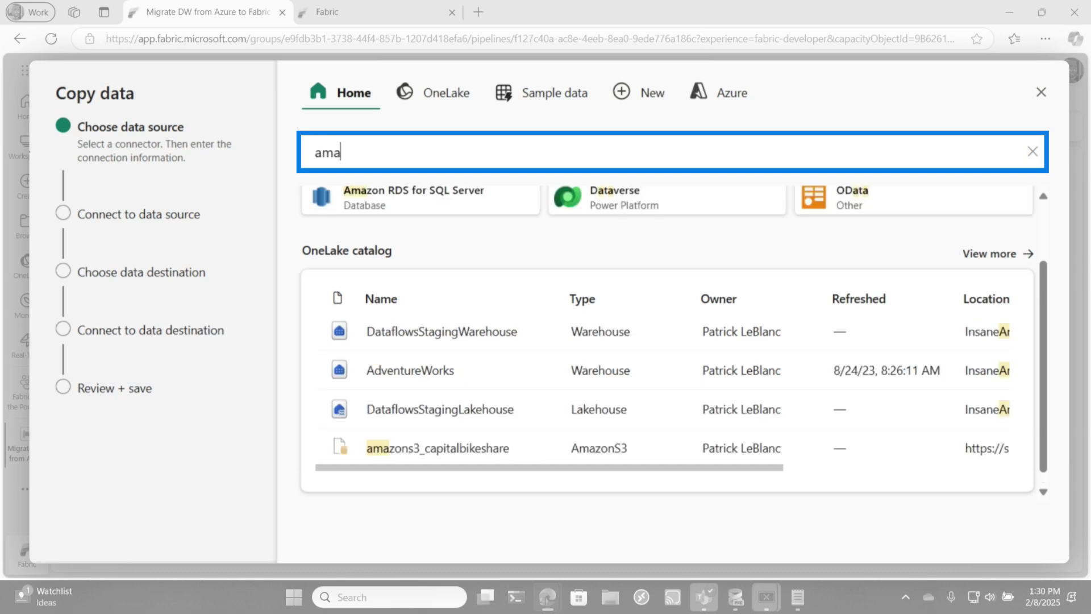
key("BackSpace")
key("BackSpace")
key("BackSpace")
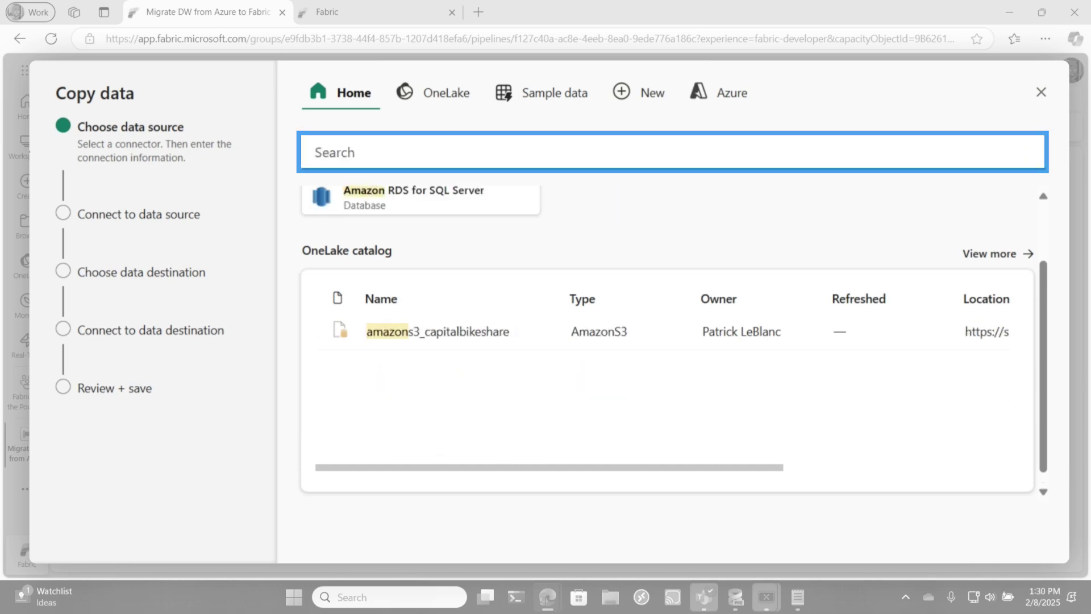
type("azure")
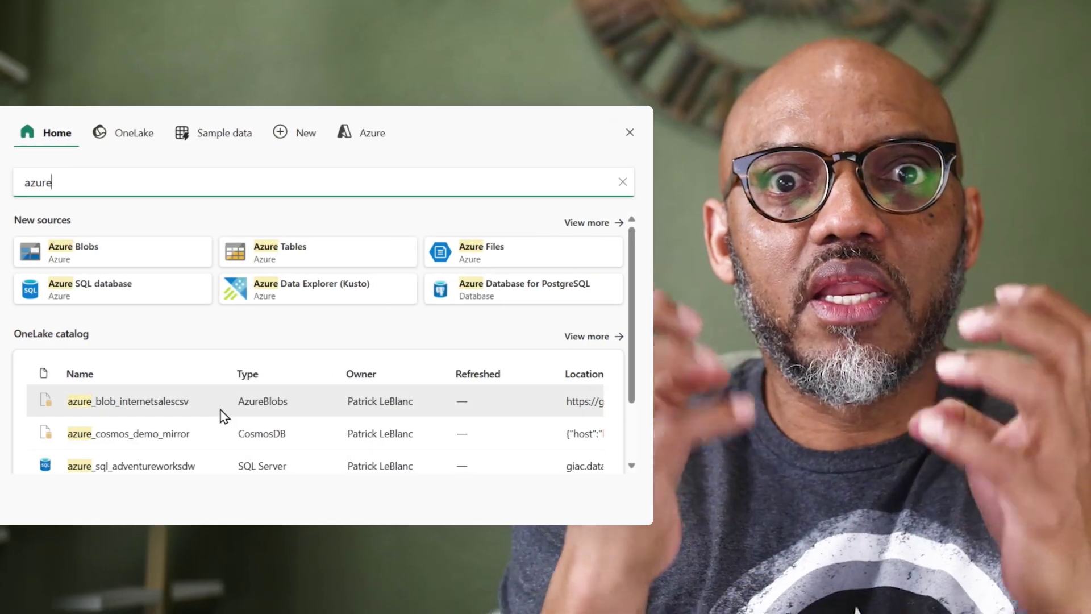
scroll(255, 412, "down", 2)
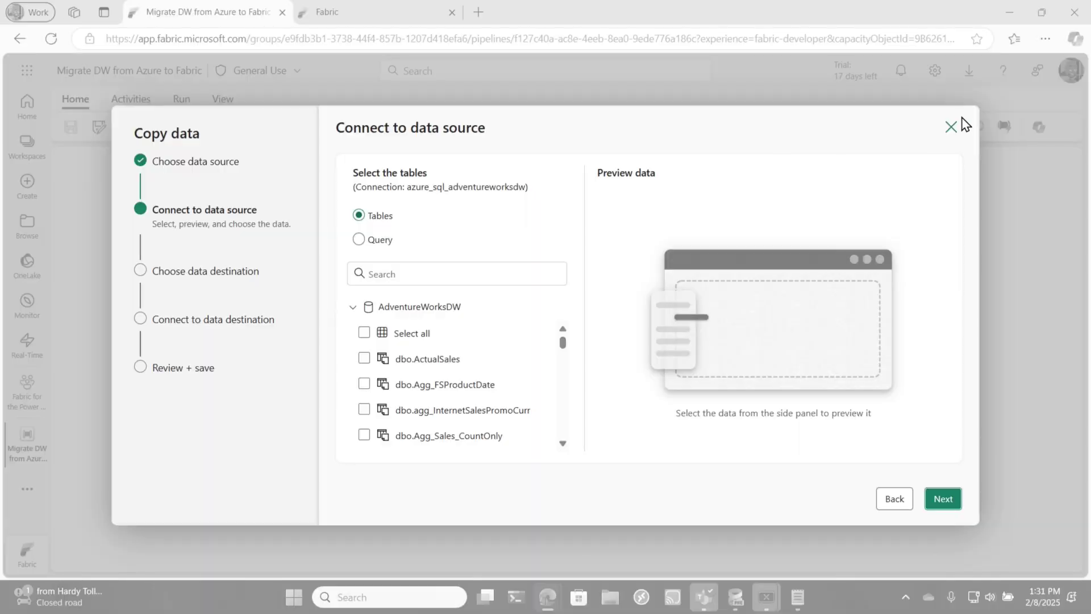
left_click(950, 126)
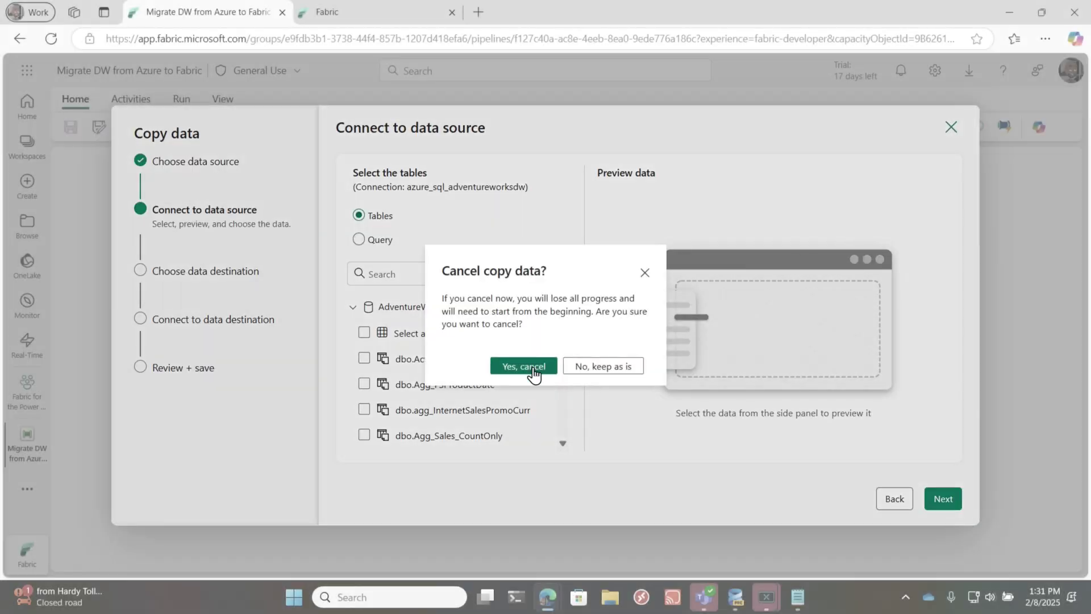
Step: Ask Copilot to copy DimPromotion from azure_sql_adventureworksdw into the AdventureWorksDW Lakehouse
left_click(523, 365)
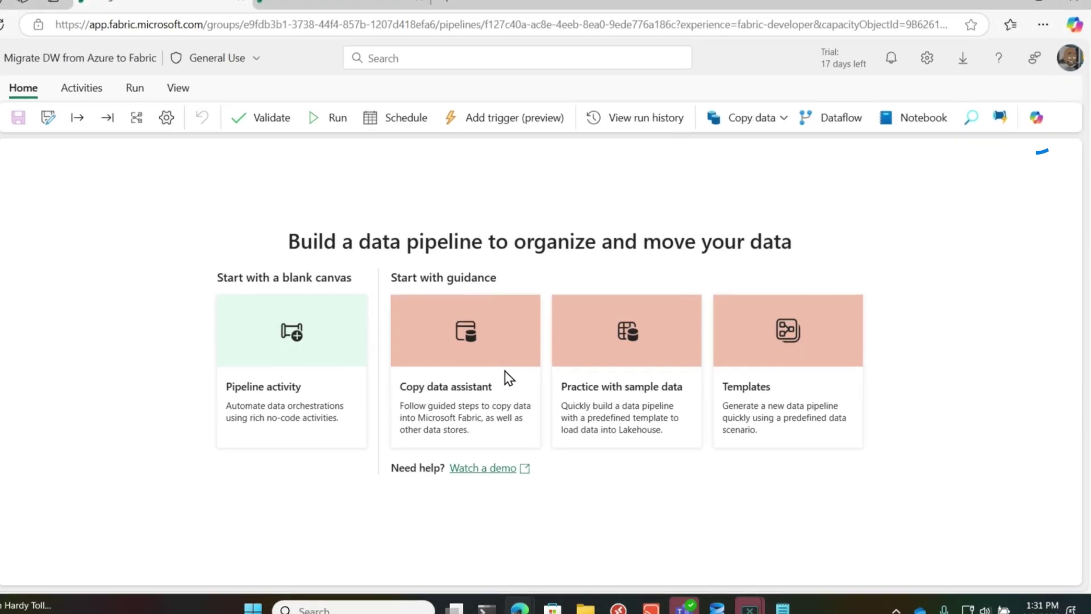
left_click(1036, 117)
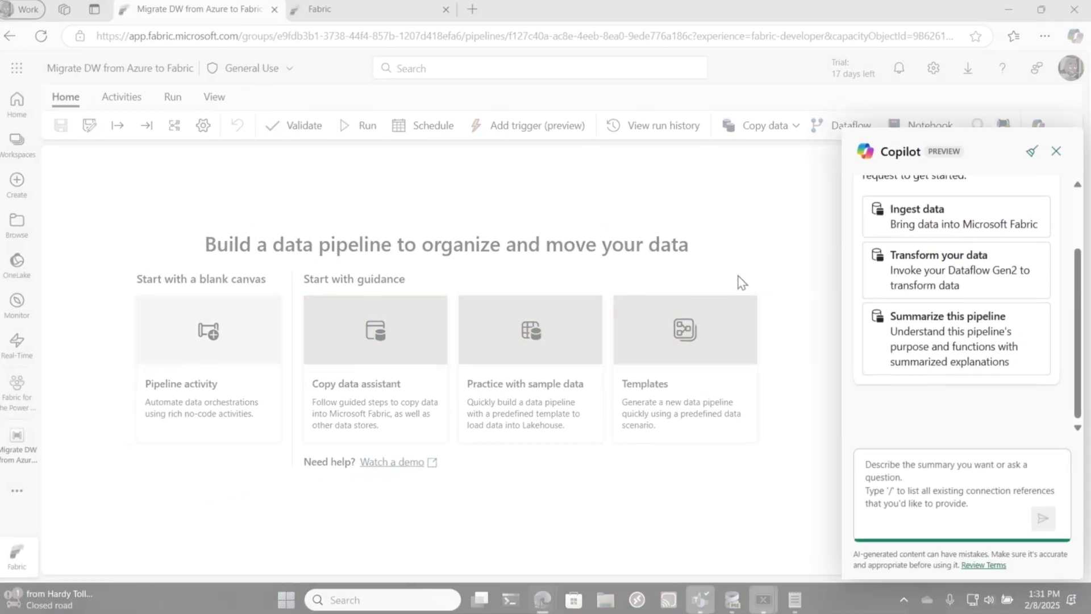
type("copy the DimPromotion")
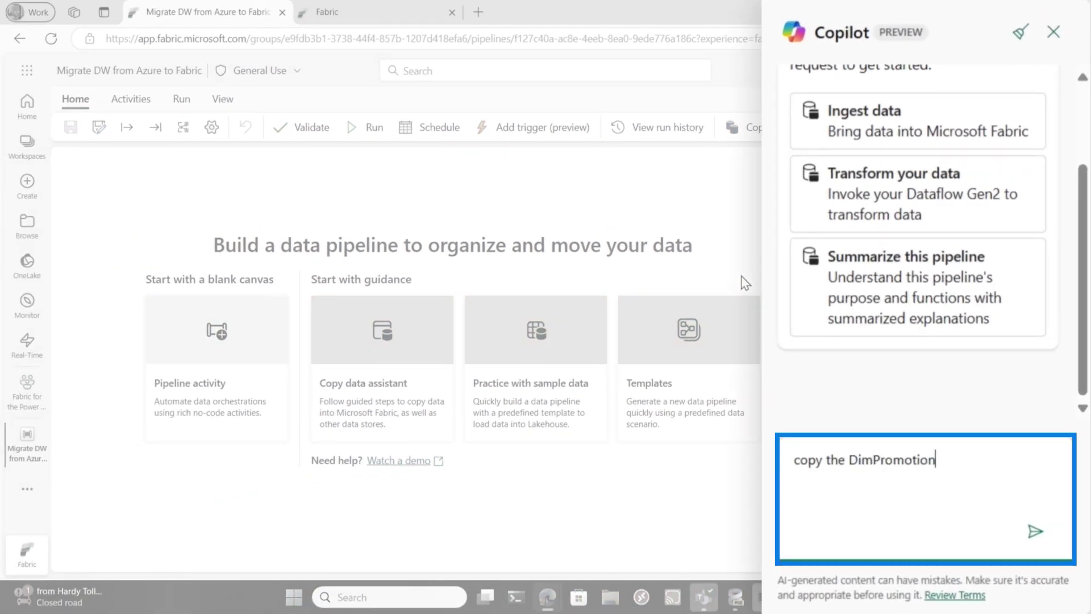
type(" table from /")
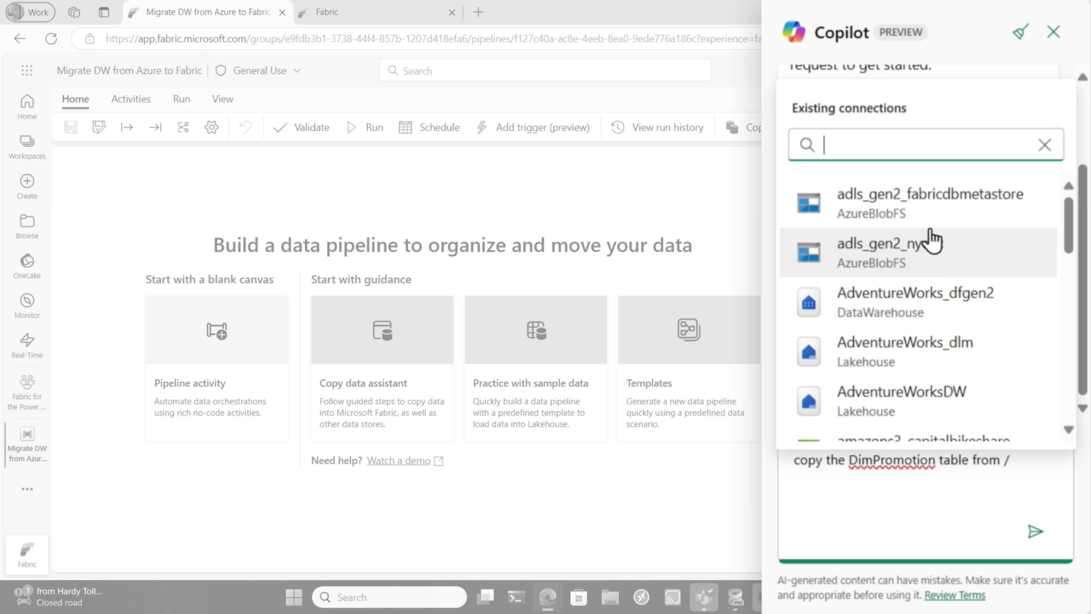
type("azure_Sql")
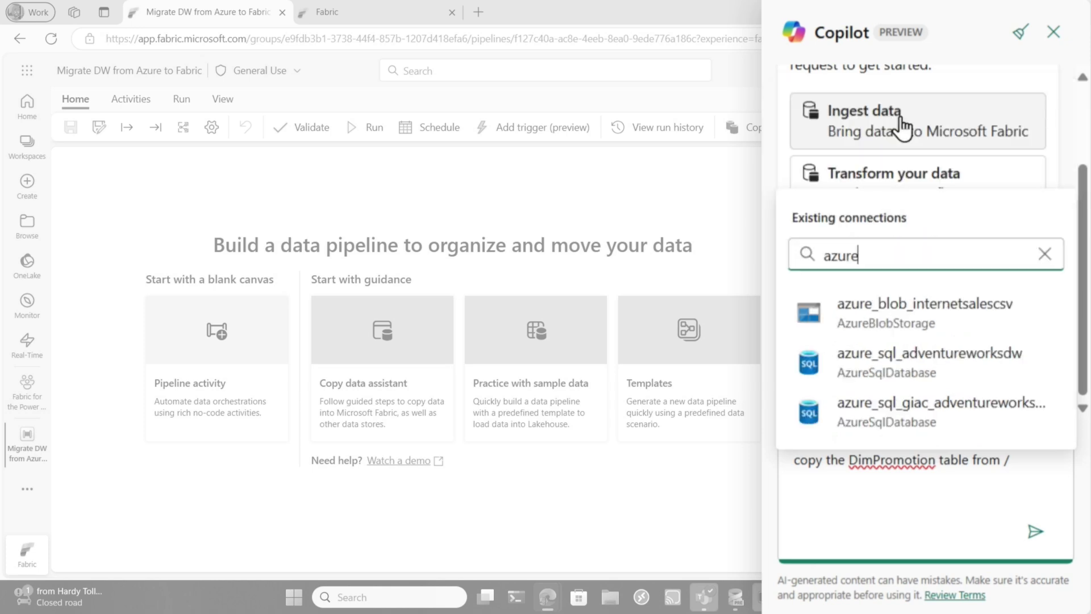
left_click(912, 359)
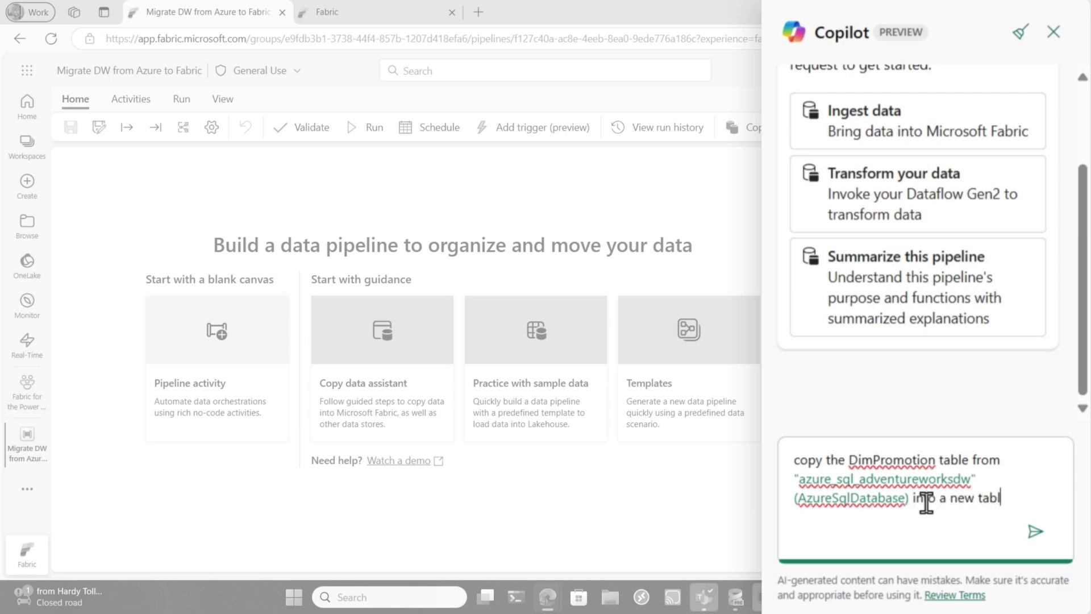
type("/ADv")
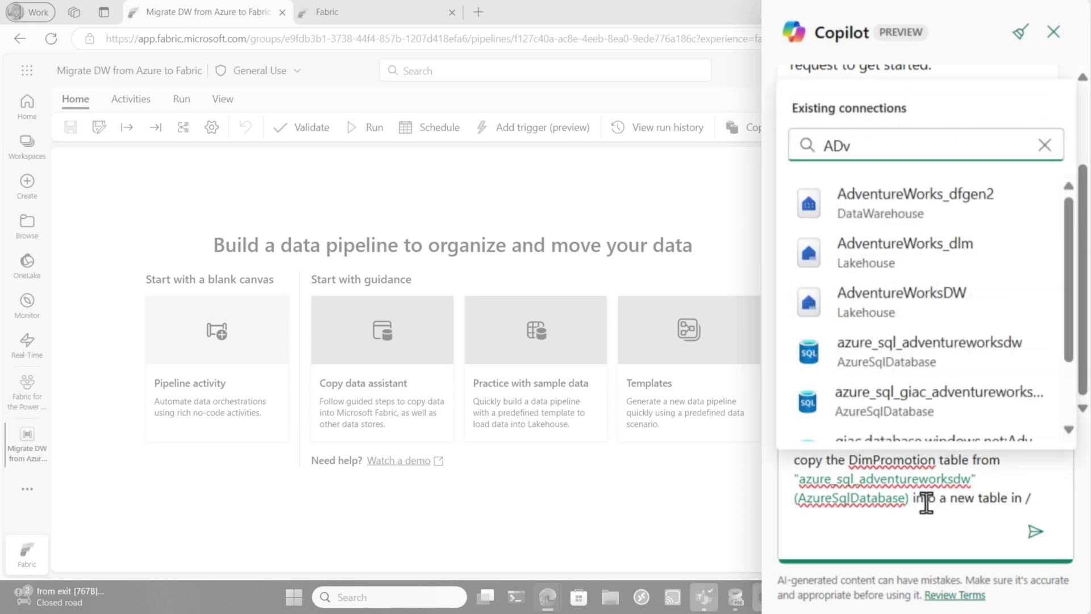
left_click(883, 318)
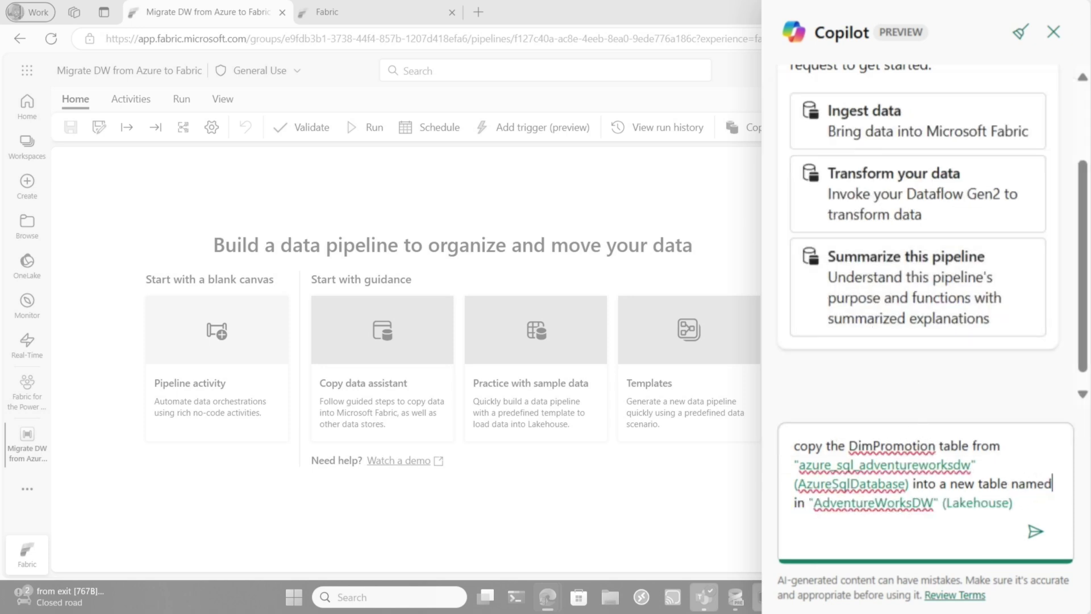
type("romotion")
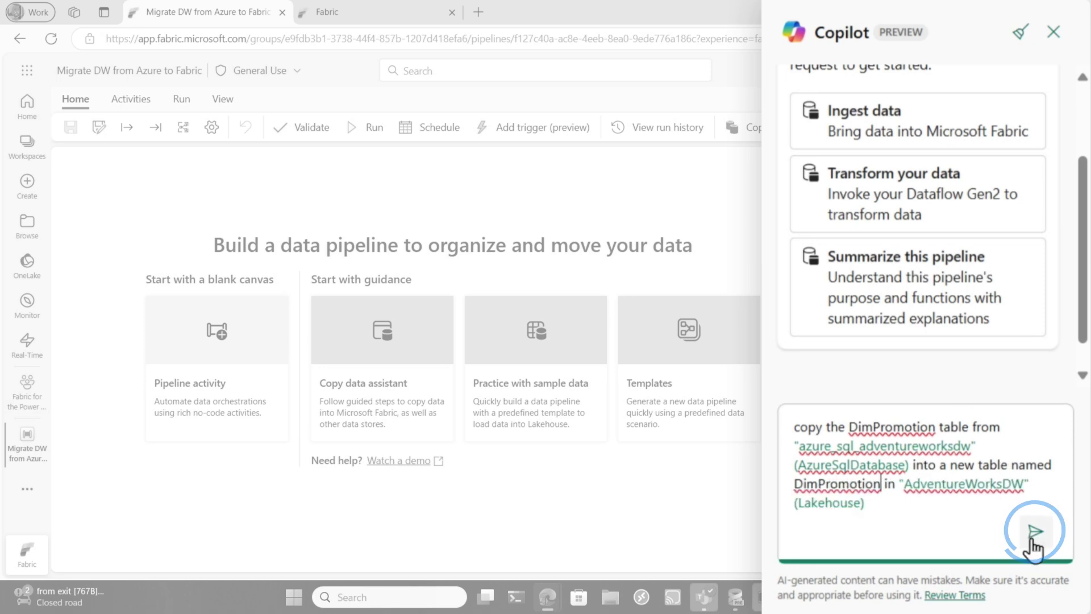
left_click(1034, 533)
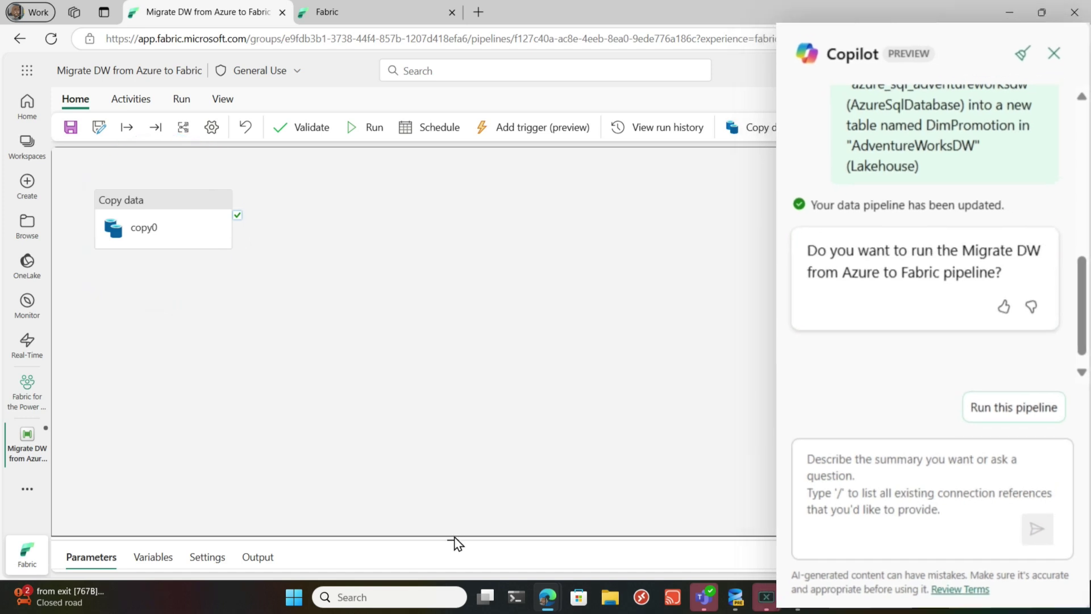
Step: Enlarge the properties panel and review copy0's Source and Destination settings
left_click_drag(453, 537, 453, 322)
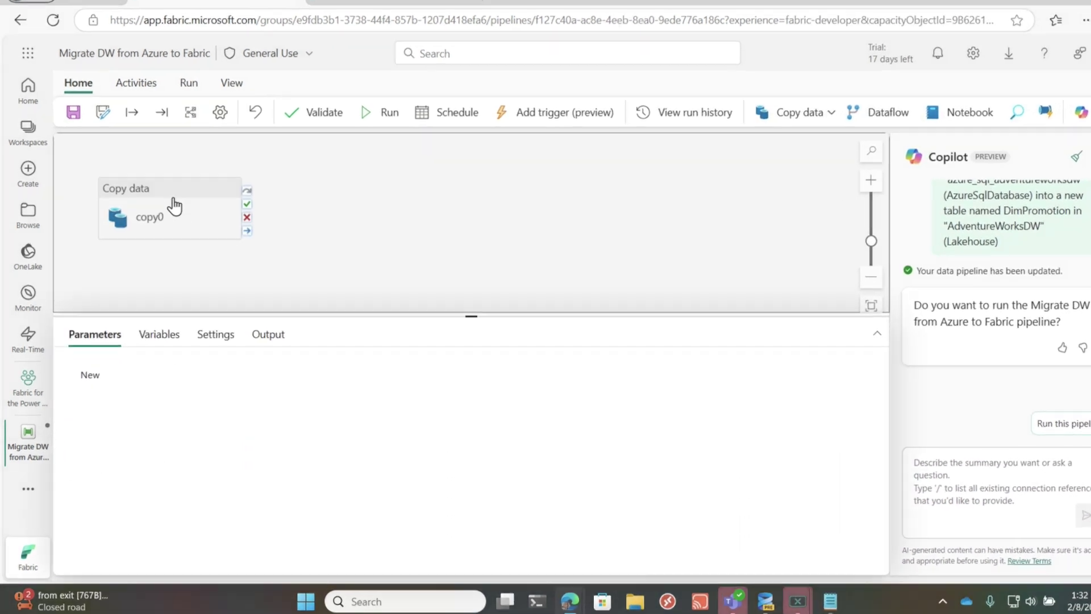
left_click(174, 206)
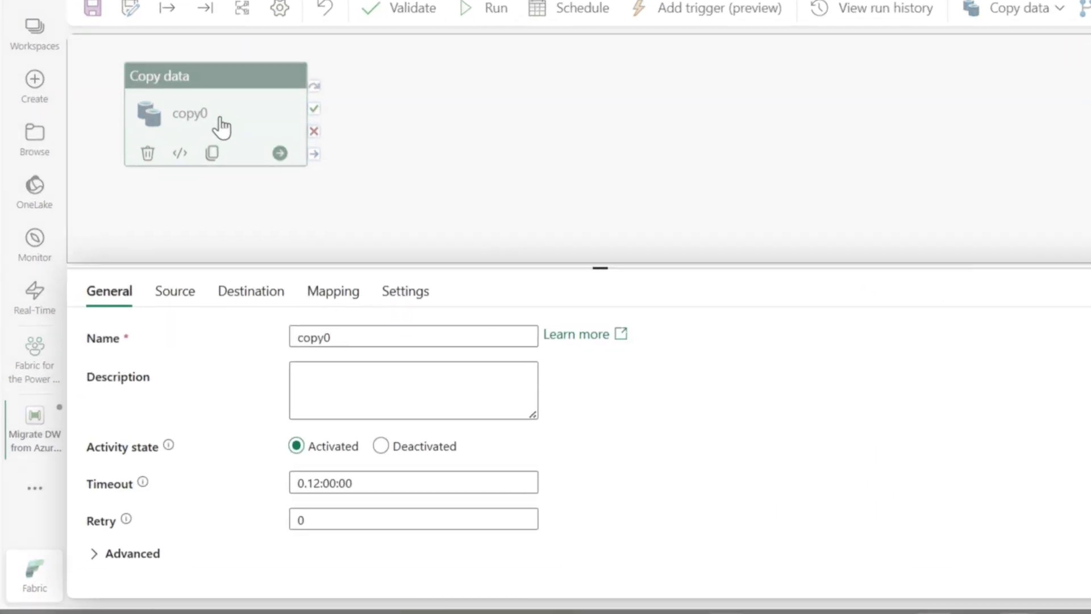
left_click(138, 335)
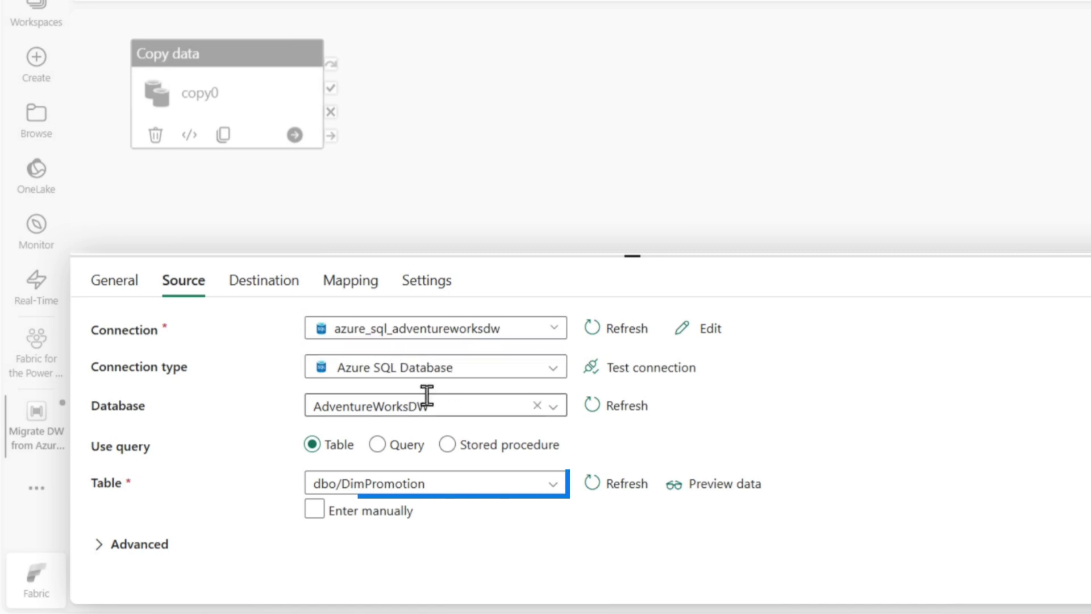
left_click(264, 298)
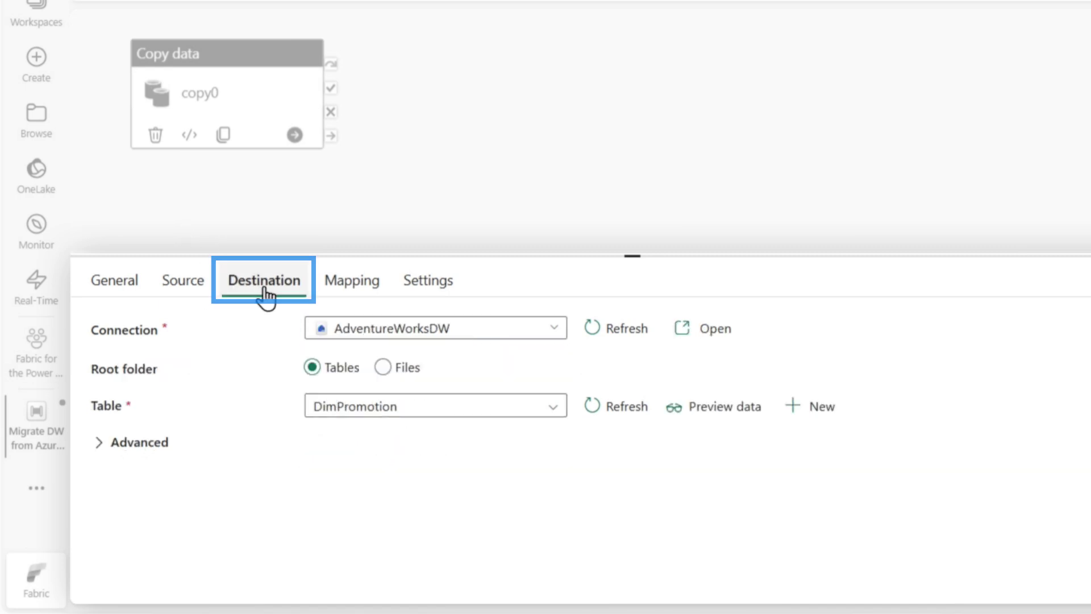